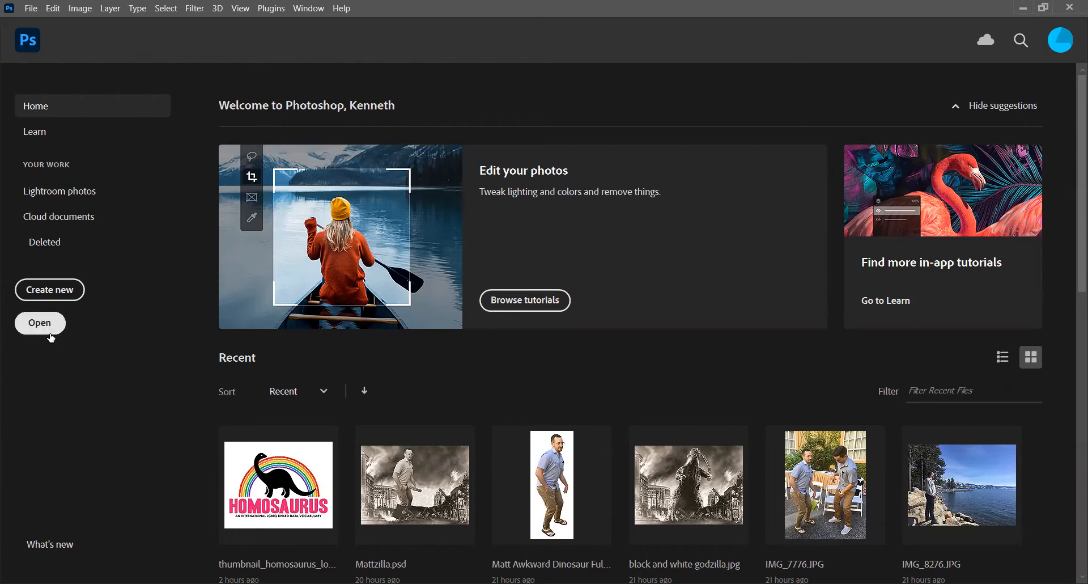
- Open the thumbnail_homosaurus_logo2 image from the Department Requested Designs folder
click(49, 334)
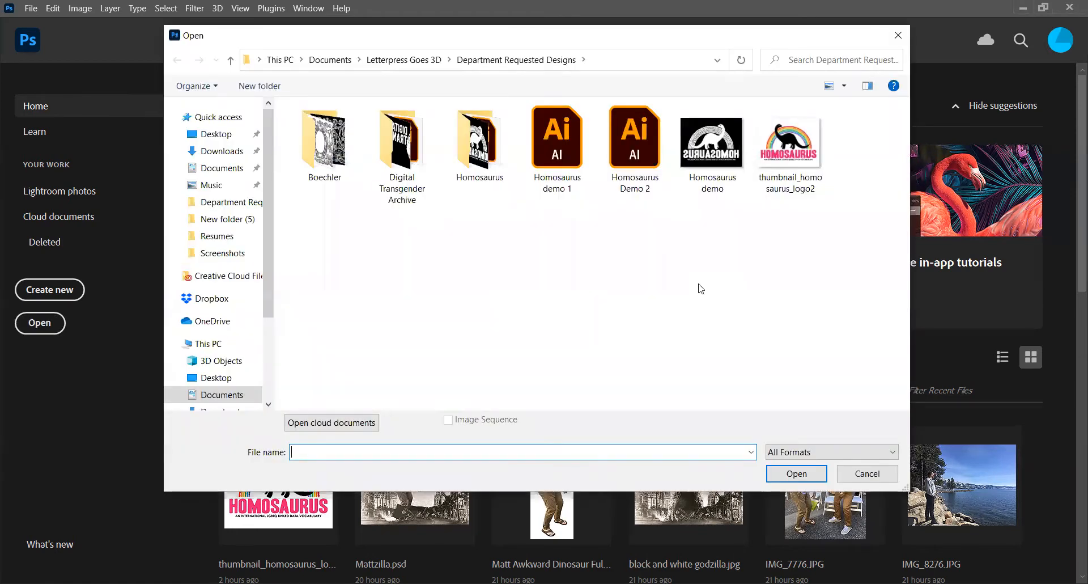
click(821, 176)
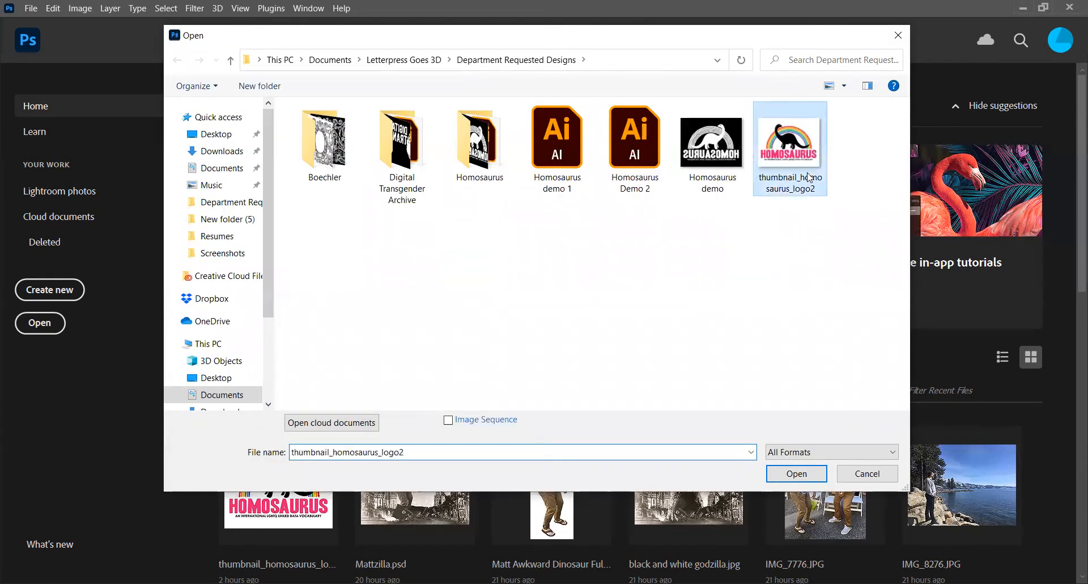
click(796, 473)
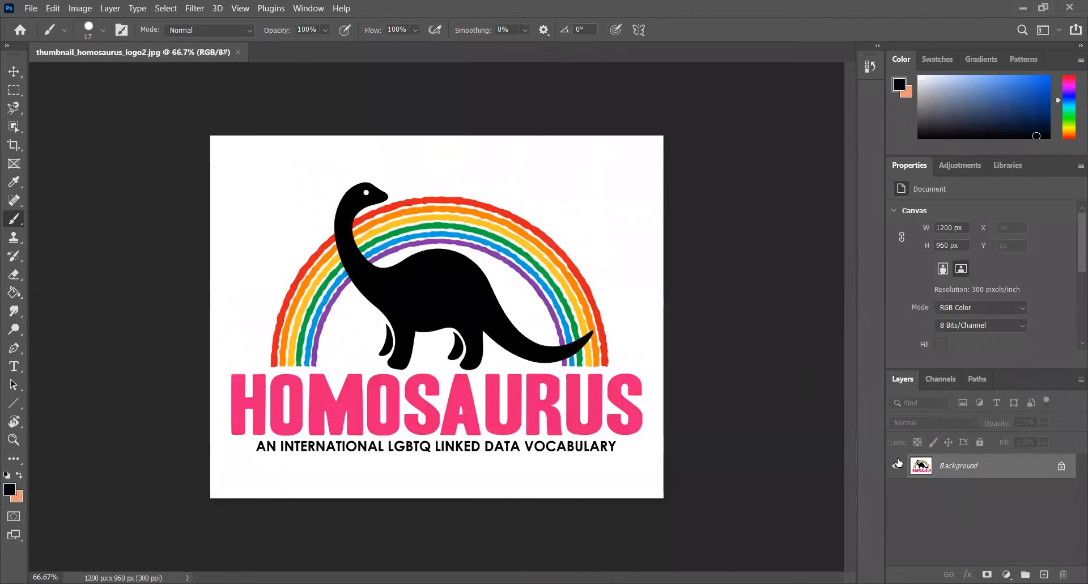
- Duplicate the locked Background layer under its default name and delete the original Background layer
right_click(949, 471)
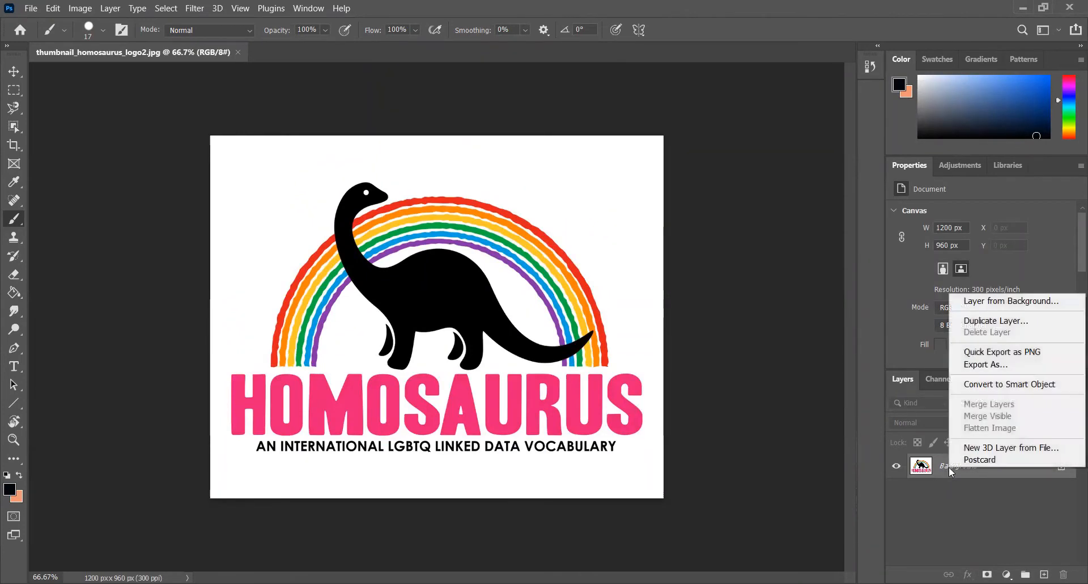
click(989, 320)
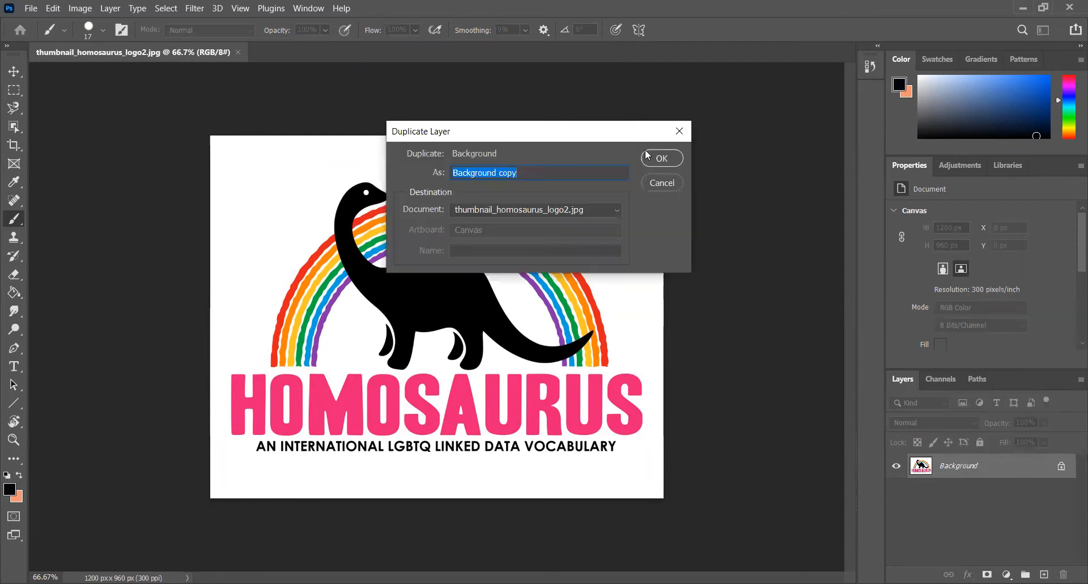
click(660, 161)
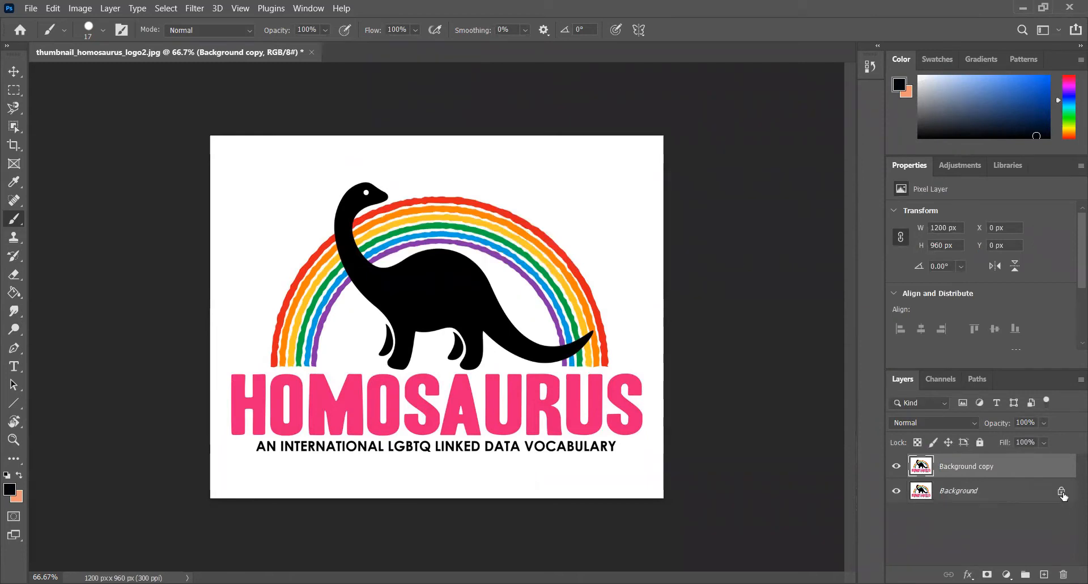
click(956, 491)
right_click(956, 491)
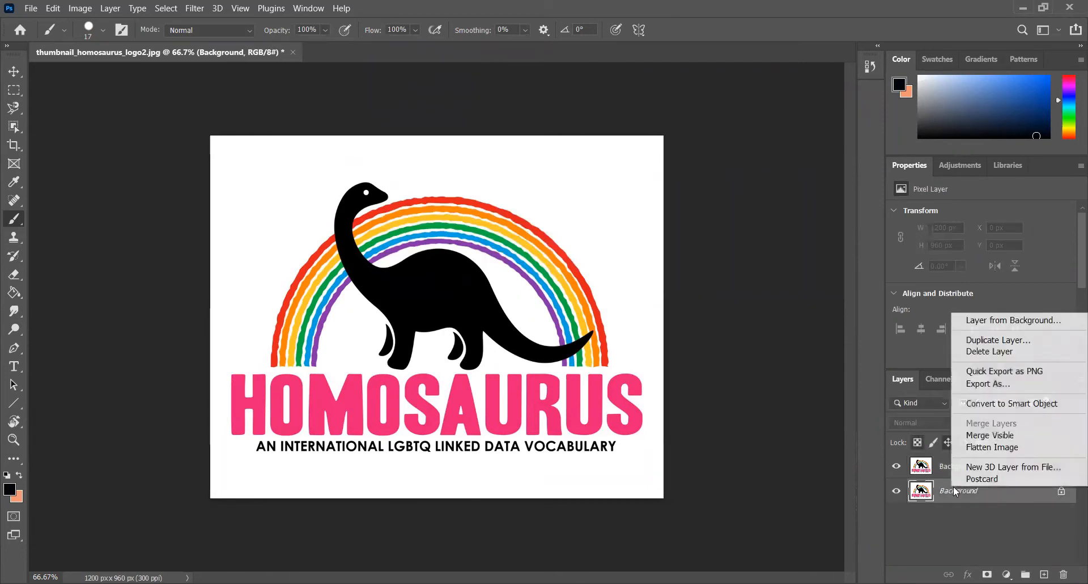
click(1004, 352)
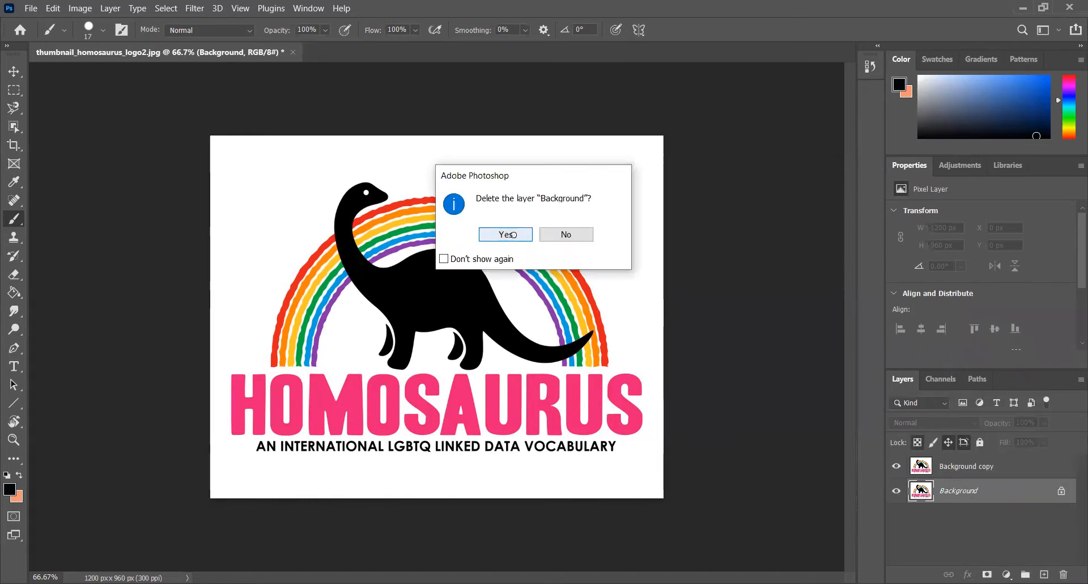
click(526, 232)
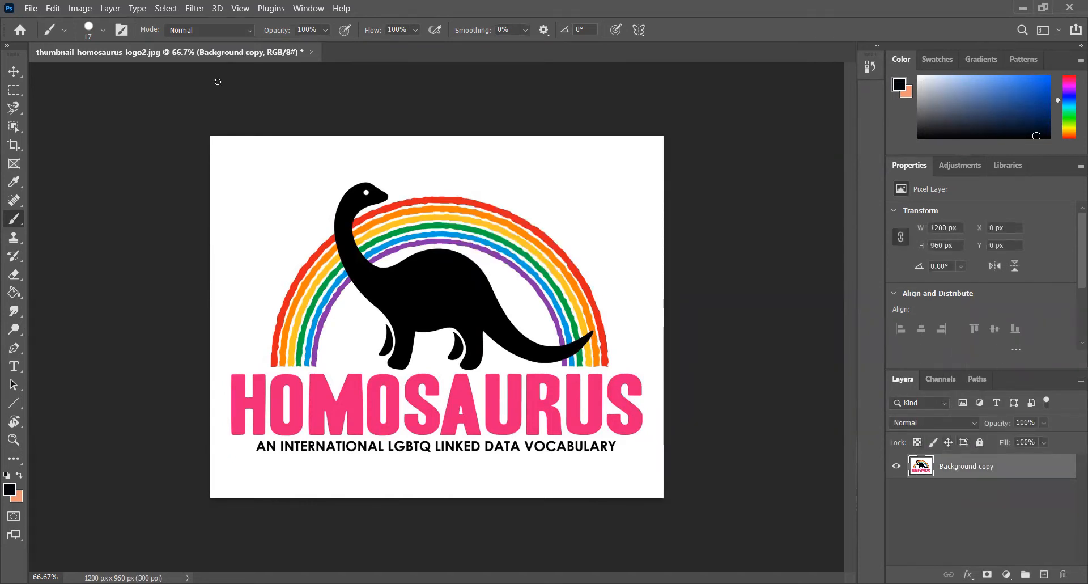
- Apply a Black & White adjustment with reds, yellows, greens and cyans at -200%, blues at -194% and magentas at -192%
click(88, 9)
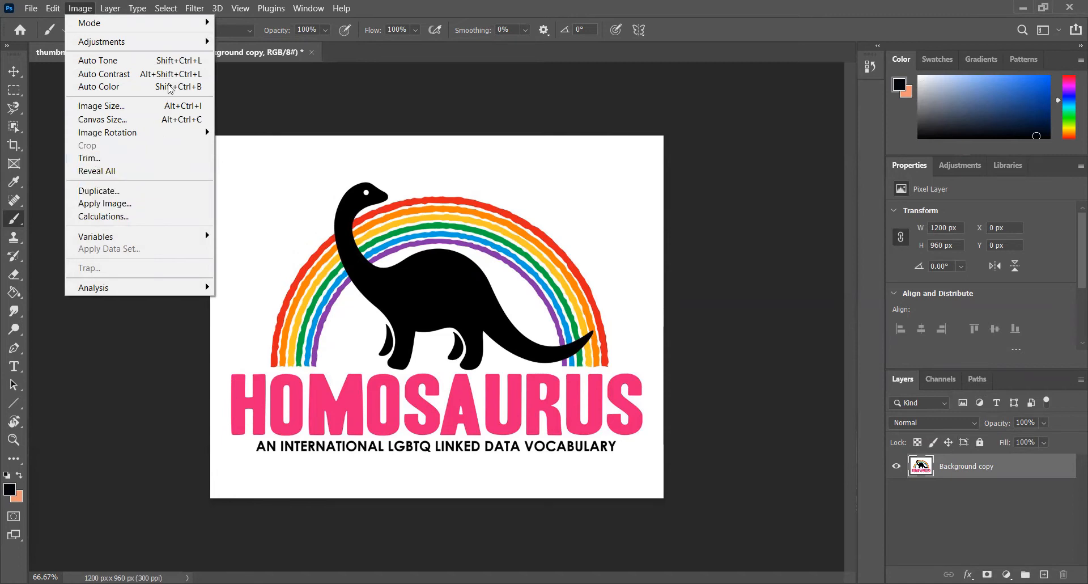
mouse_move(162, 42)
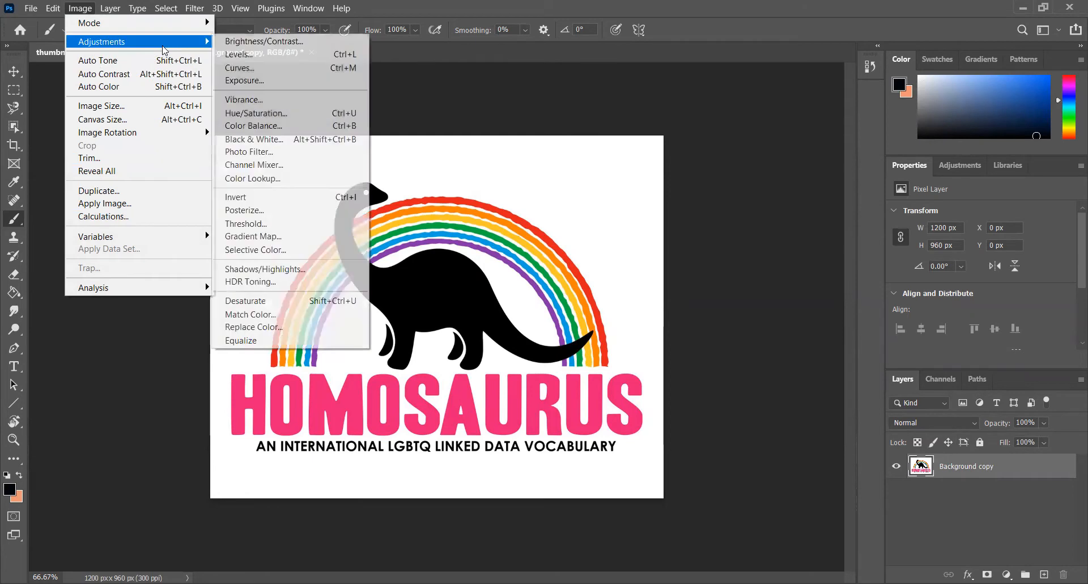
click(282, 141)
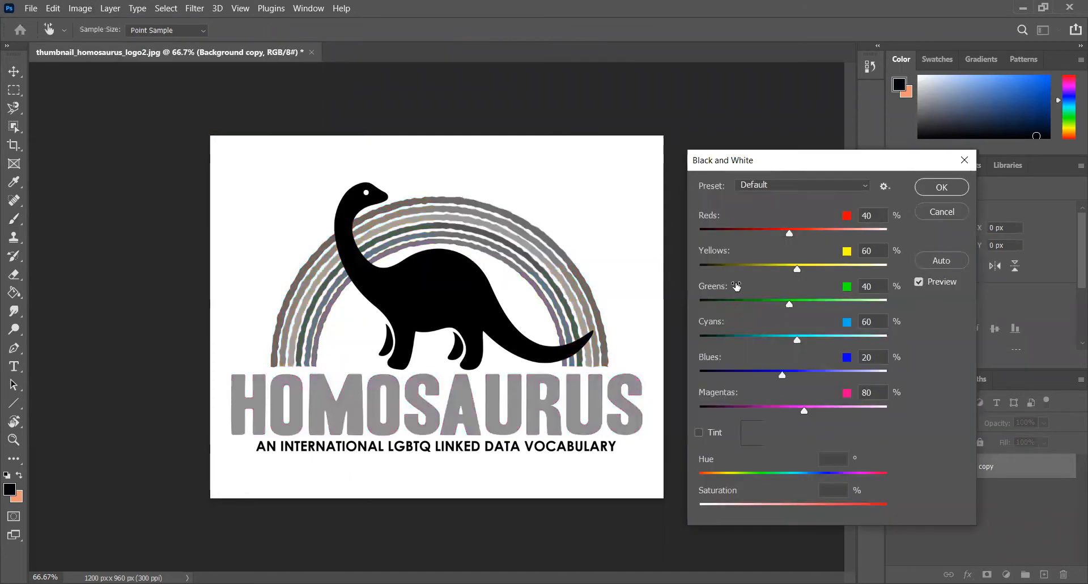
drag(790, 234, 686, 237)
drag(798, 267, 683, 263)
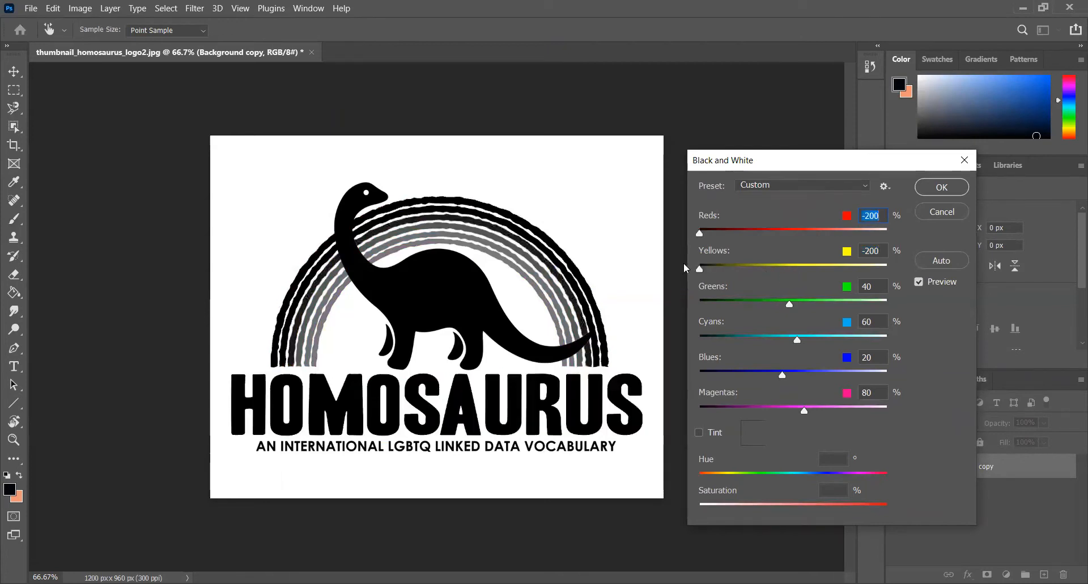
drag(789, 306, 697, 291)
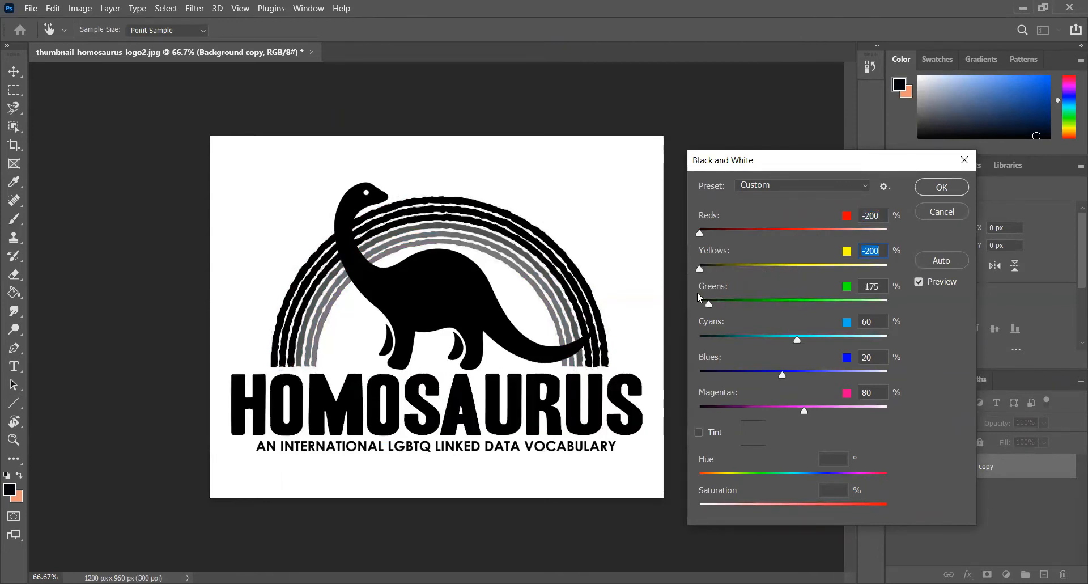
drag(795, 341, 688, 334)
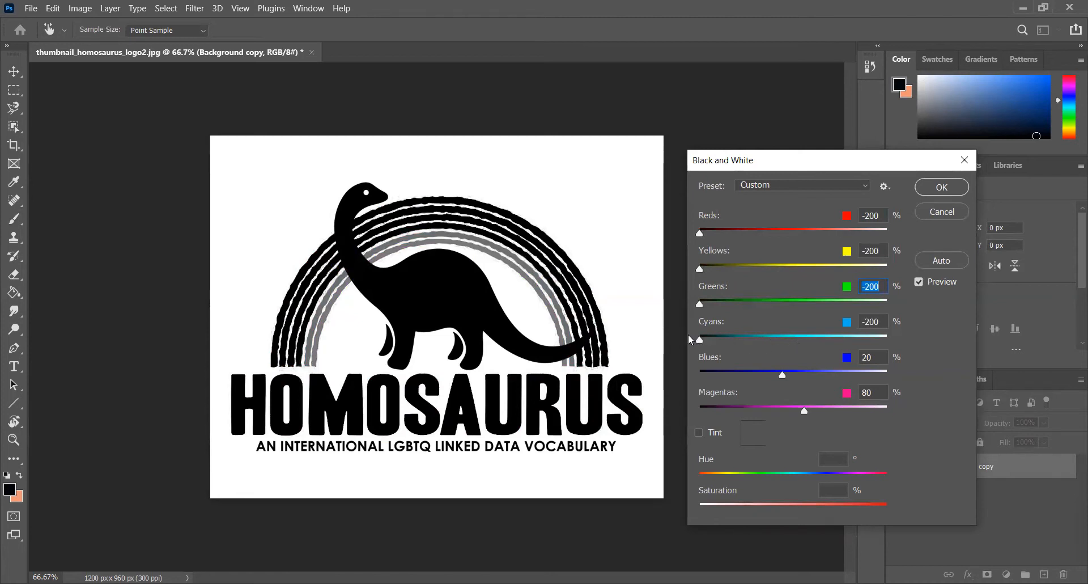
drag(787, 375, 700, 374)
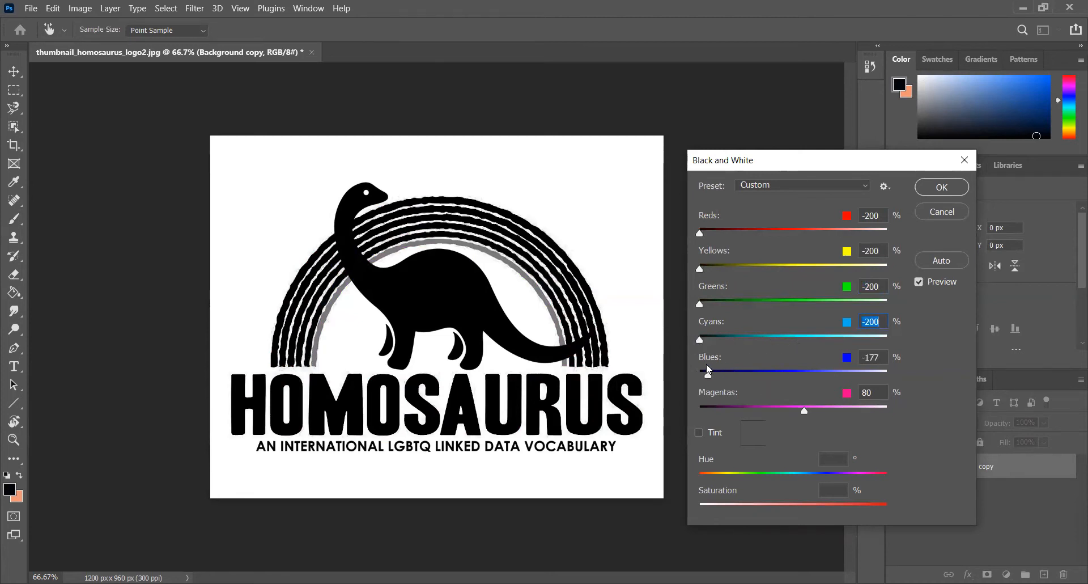
drag(805, 410, 703, 413)
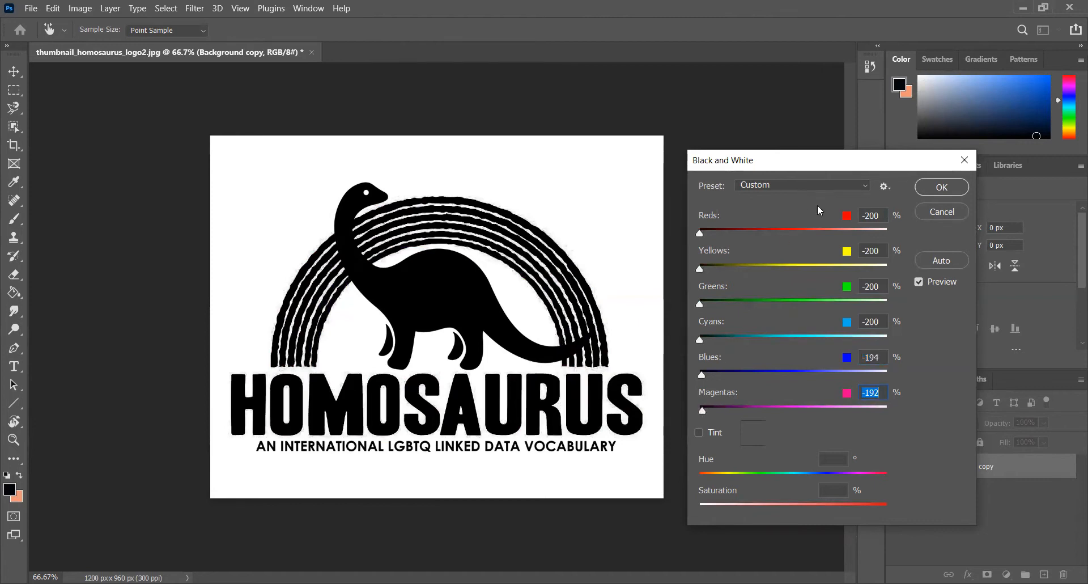
click(935, 193)
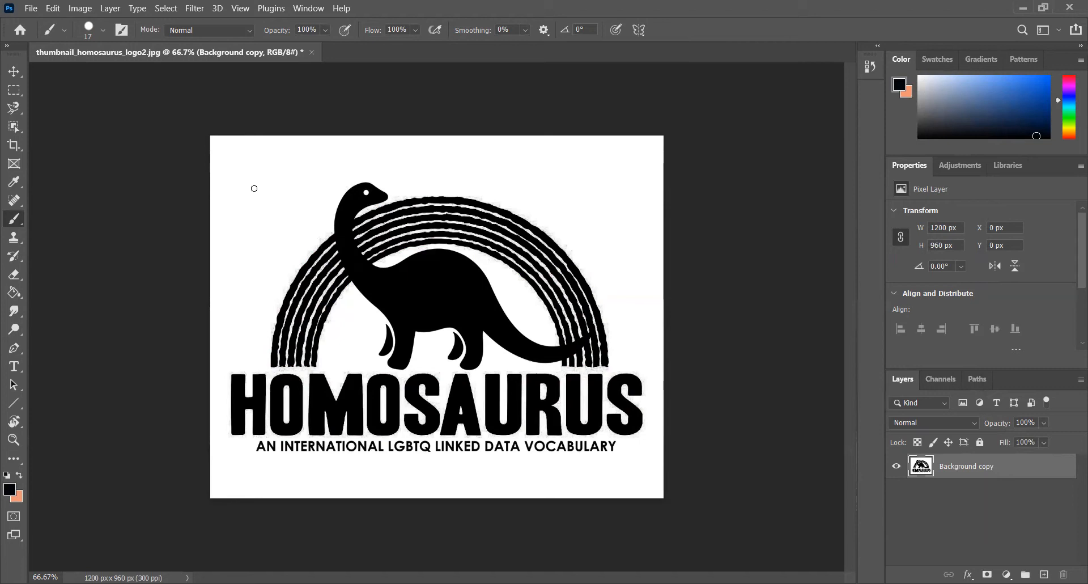
- Invert the black and white tones of the Homosaurus logo layer
click(83, 8)
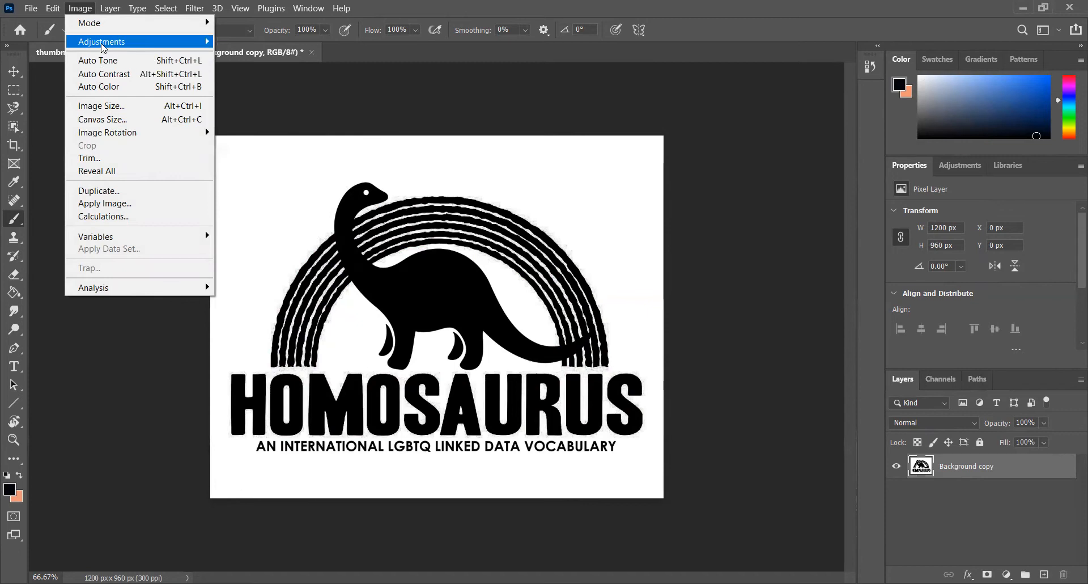
mouse_move(102, 47)
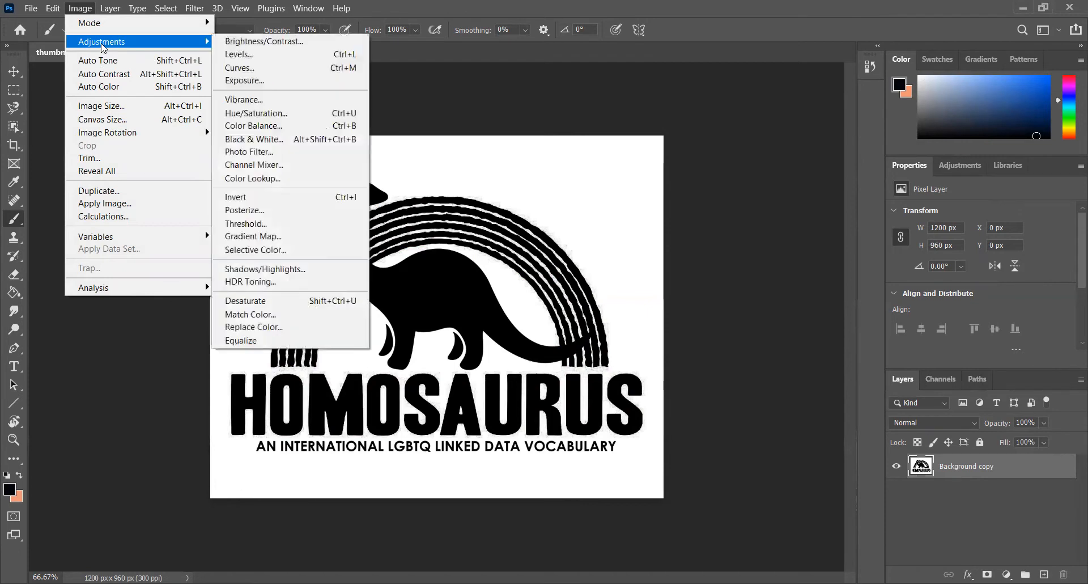
click(315, 197)
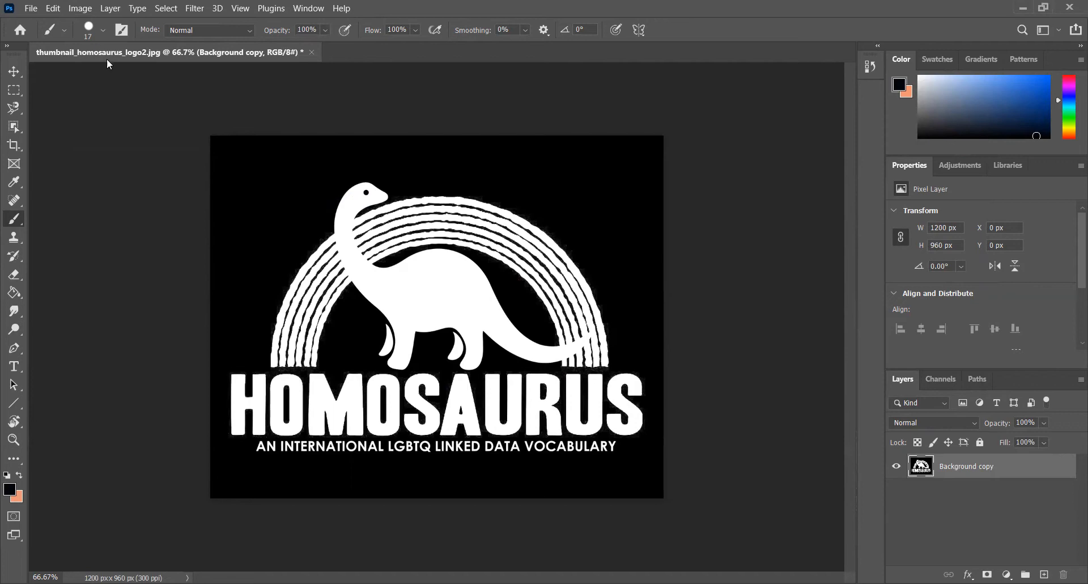
- Flip the whole canvas horizontally so the logo and its lettering are mirrored
click(80, 7)
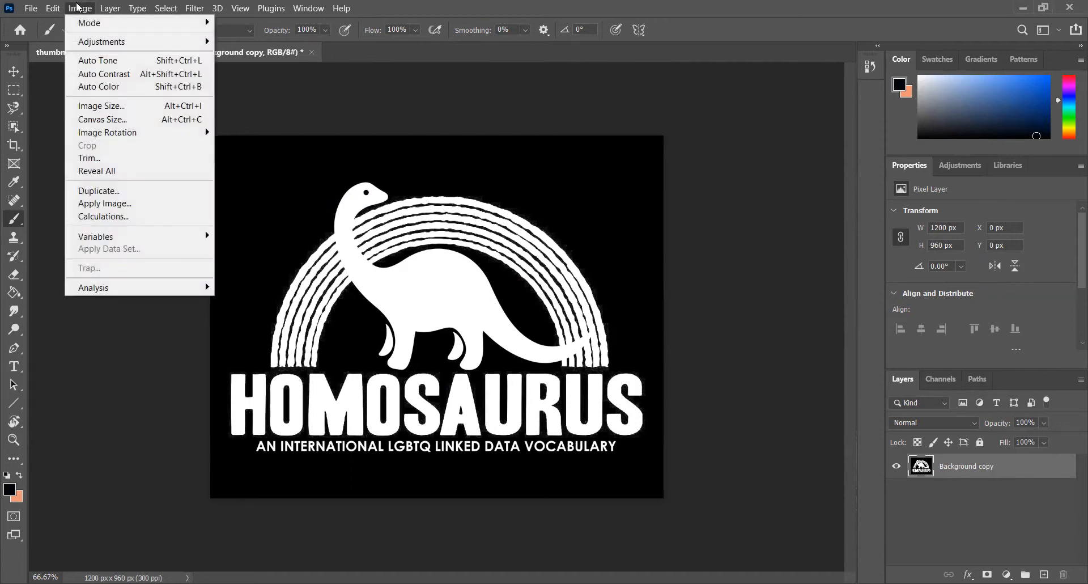
mouse_move(105, 134)
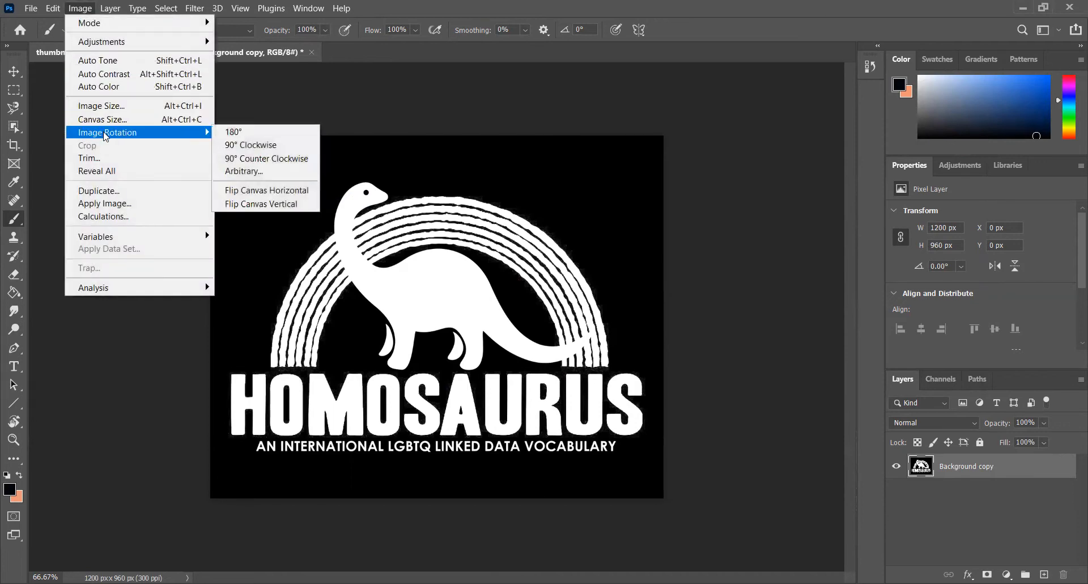
click(306, 190)
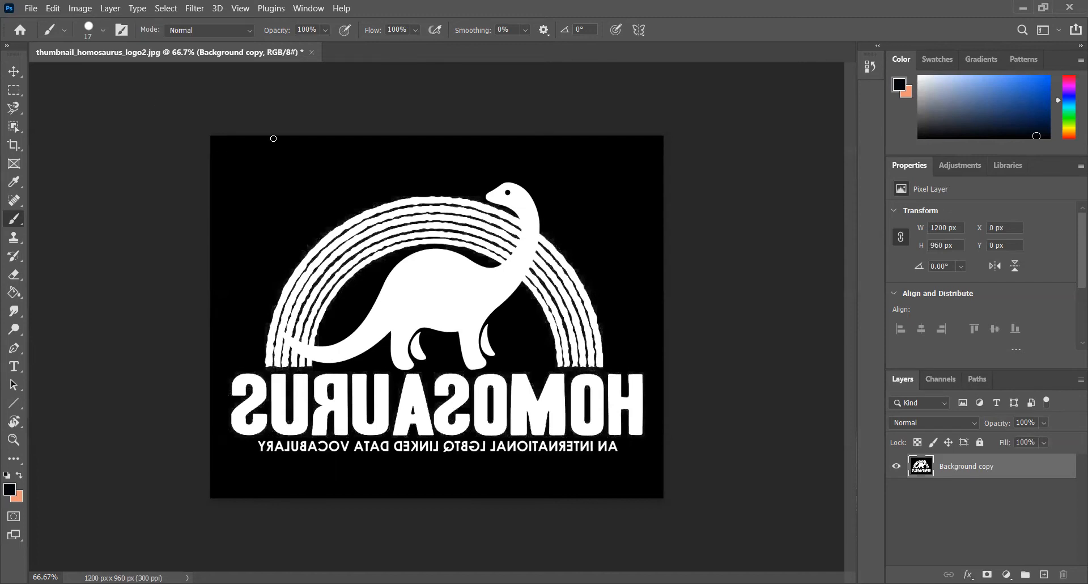
- Save a PNG copy named "thumbnail_homosaurus_logo2 demo" in the Department Requested Designs folder, using the large file size option
click(27, 8)
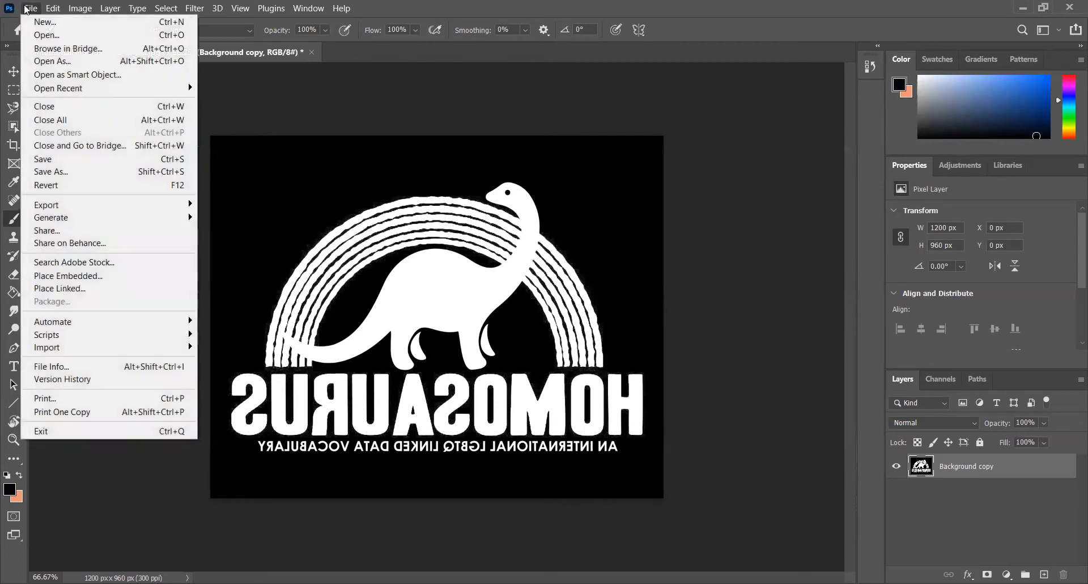
click(54, 173)
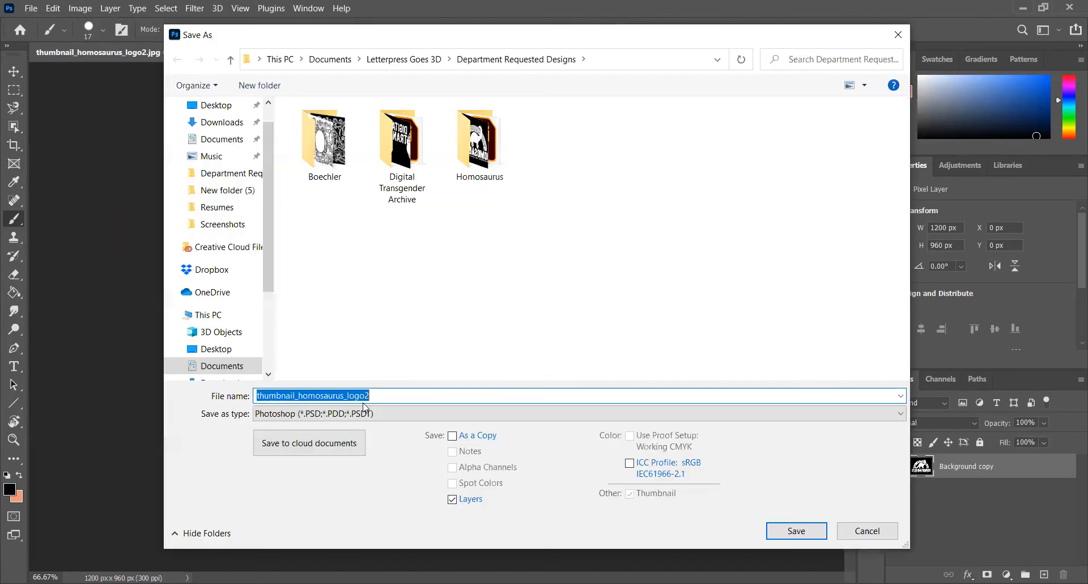
click(401, 420)
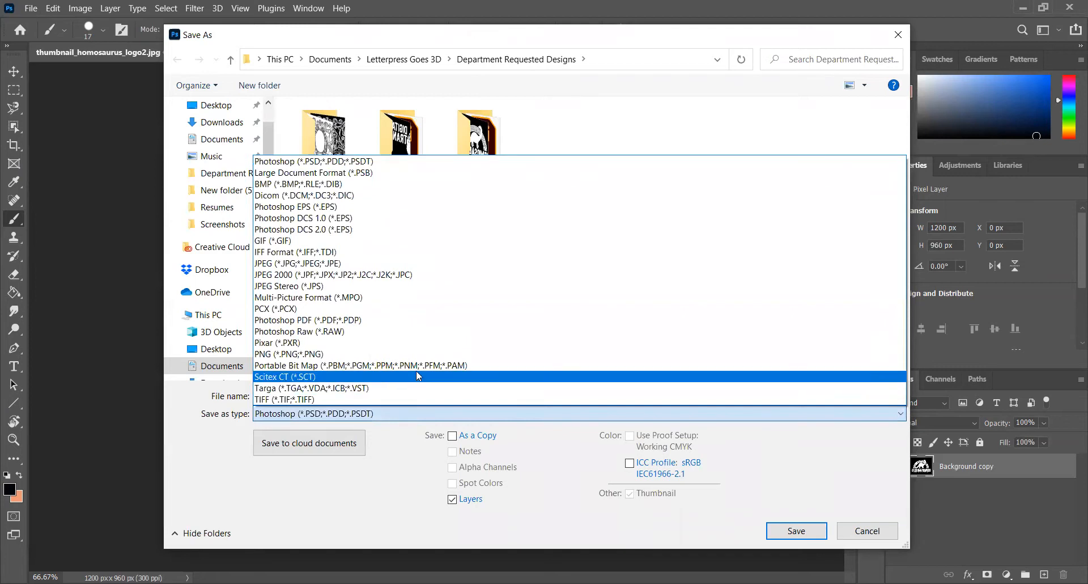
click(426, 354)
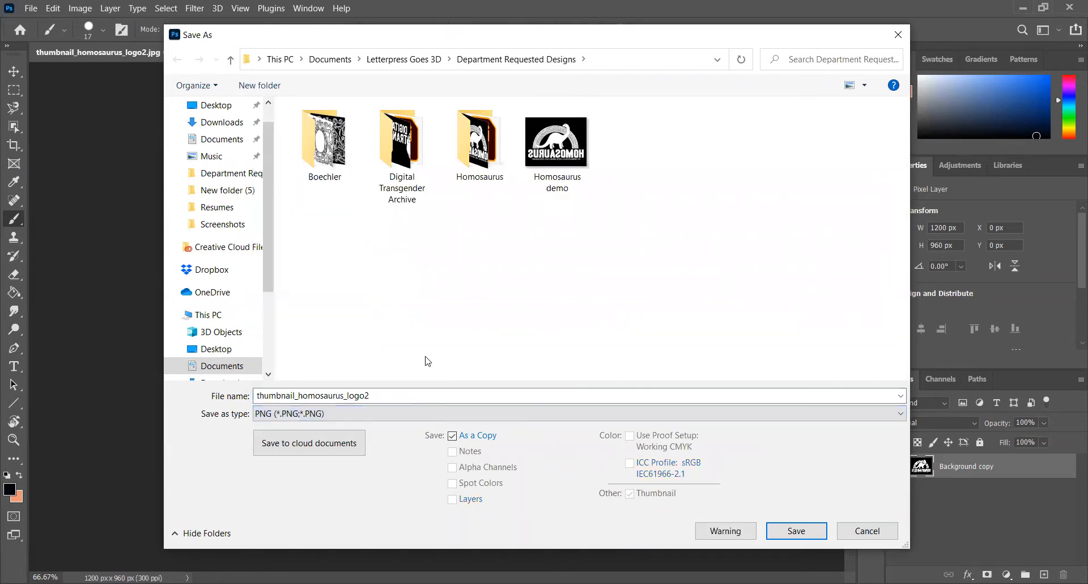
click(391, 396)
click(391, 397)
text(demo)
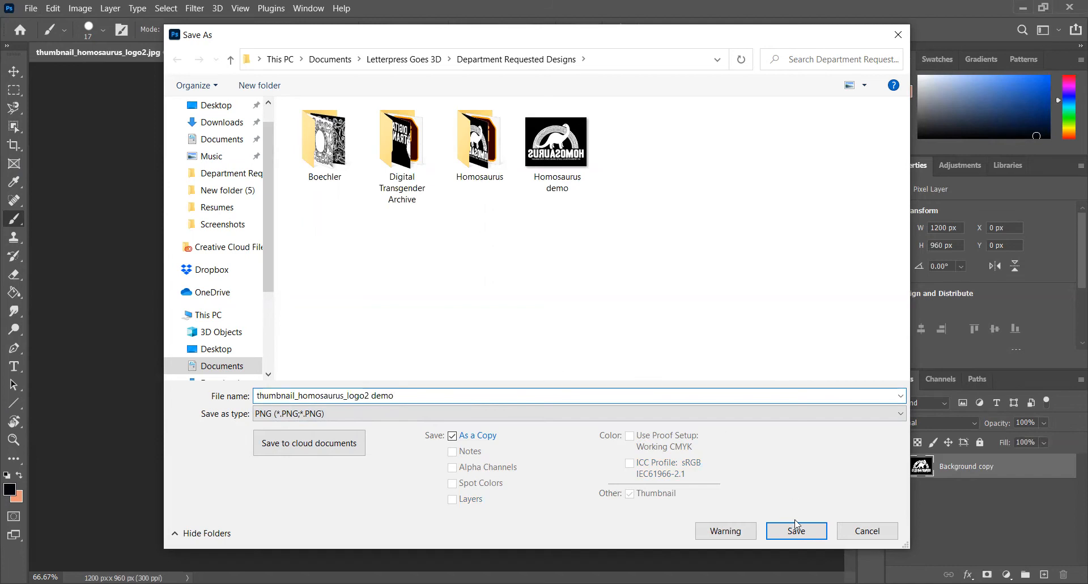
click(794, 528)
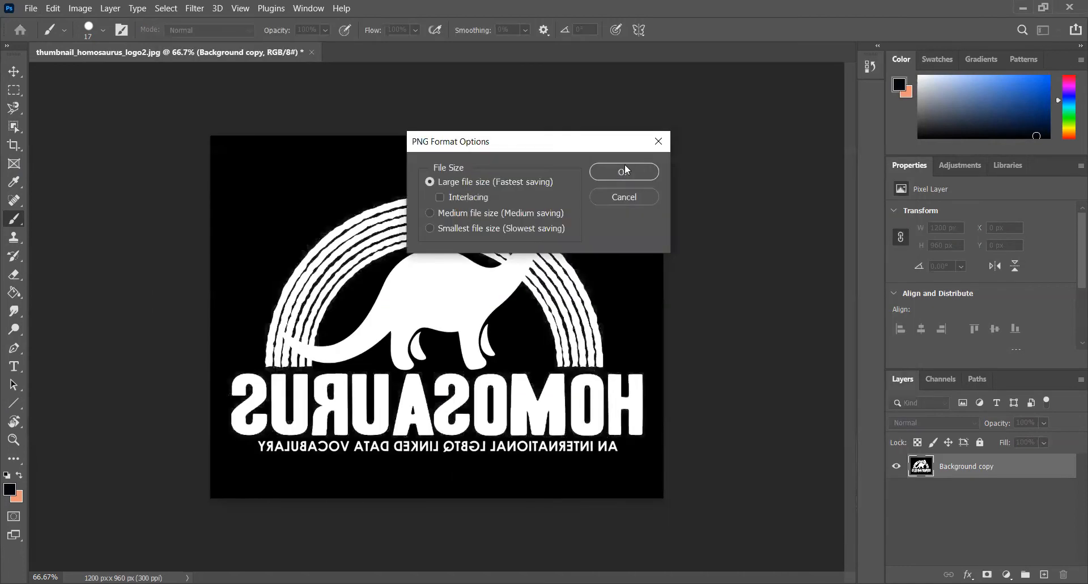
click(625, 171)
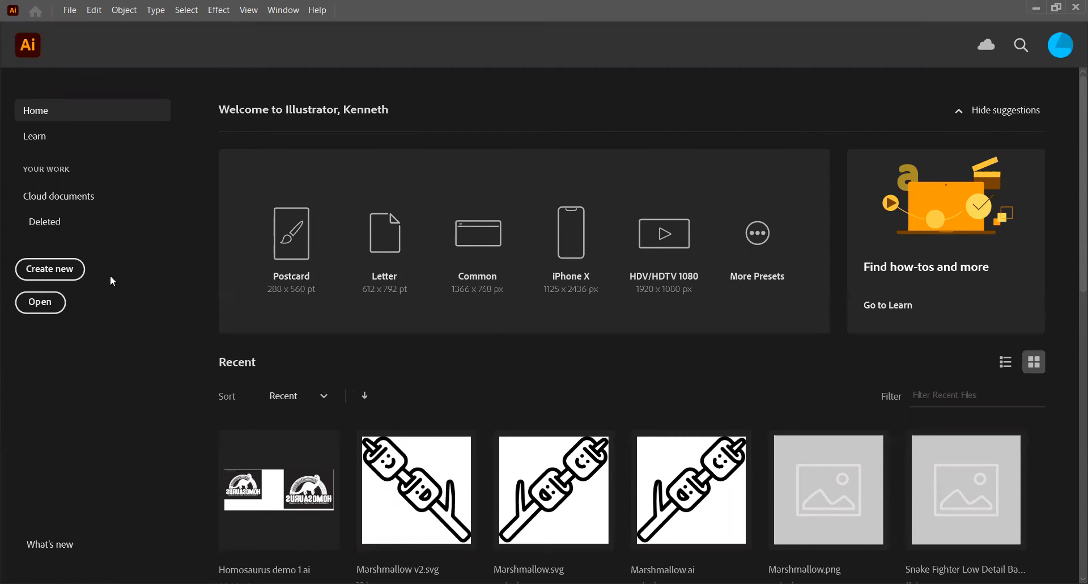
- Switch to Illustrator and create a landscape document 24 in wide and 18 in high with CMYK color and 300 ppi raster effects
click(58, 267)
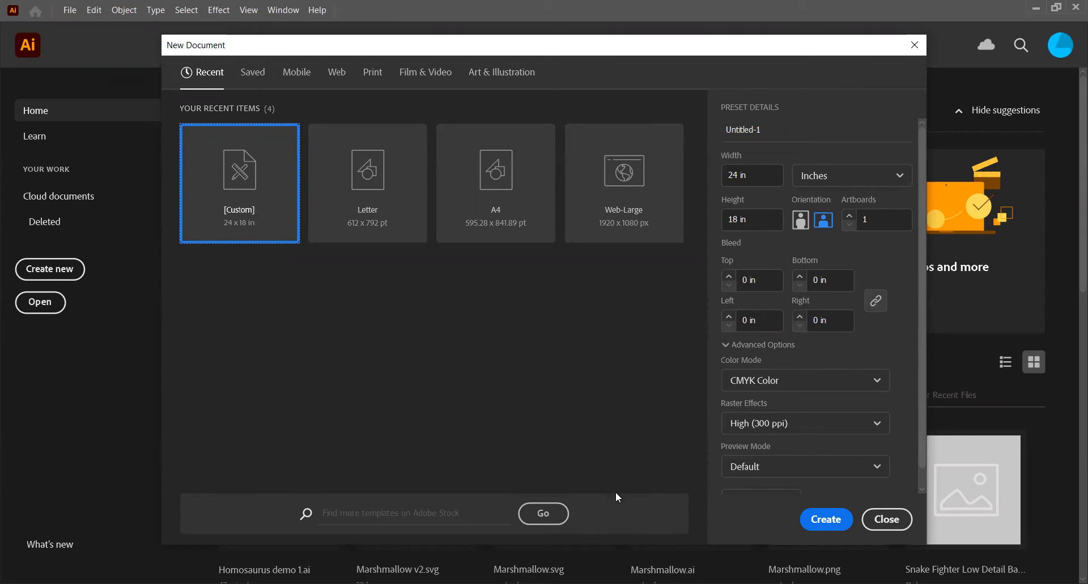
click(822, 518)
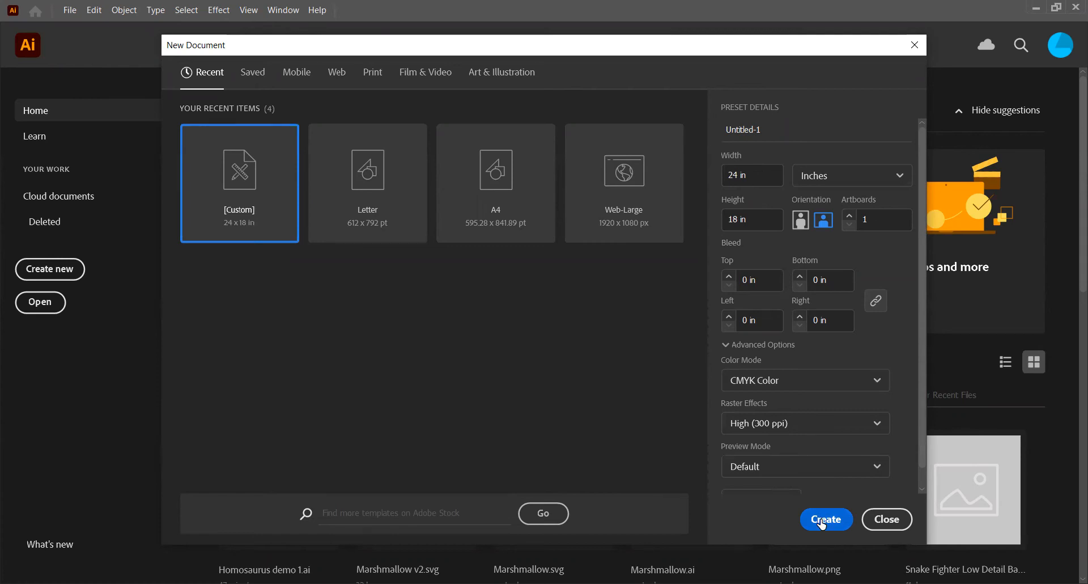
click(822, 523)
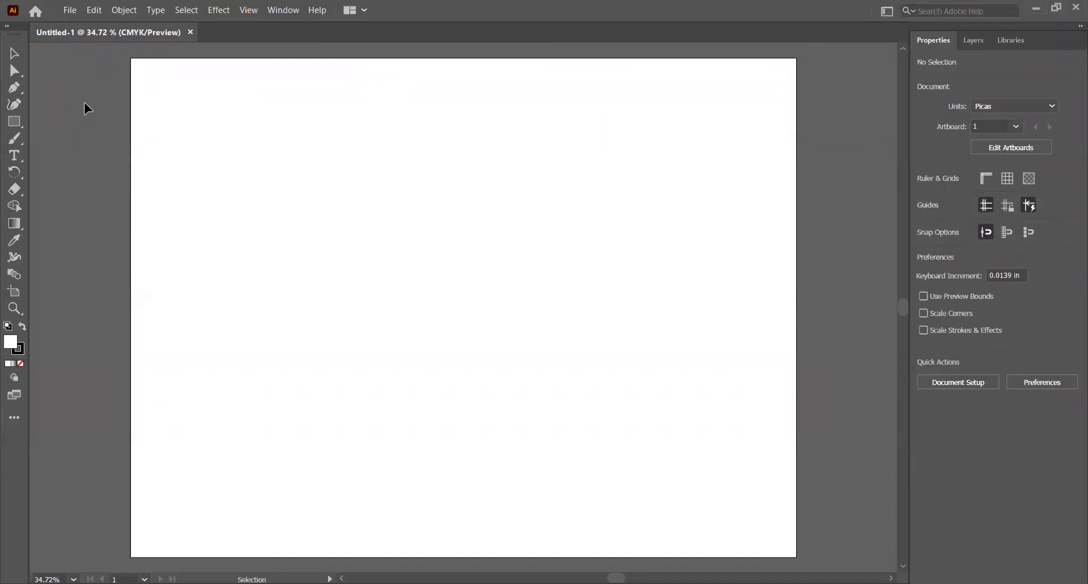
- Place the "Homosaurus demo" image from the Department Requested Designs folder near the upper-left area of the artboard
click(70, 10)
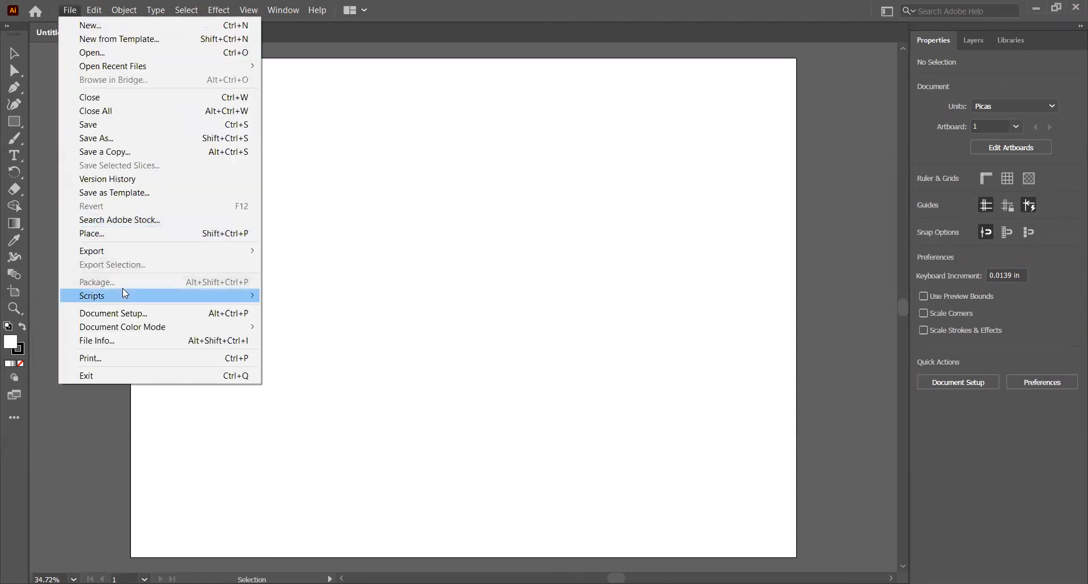
click(146, 233)
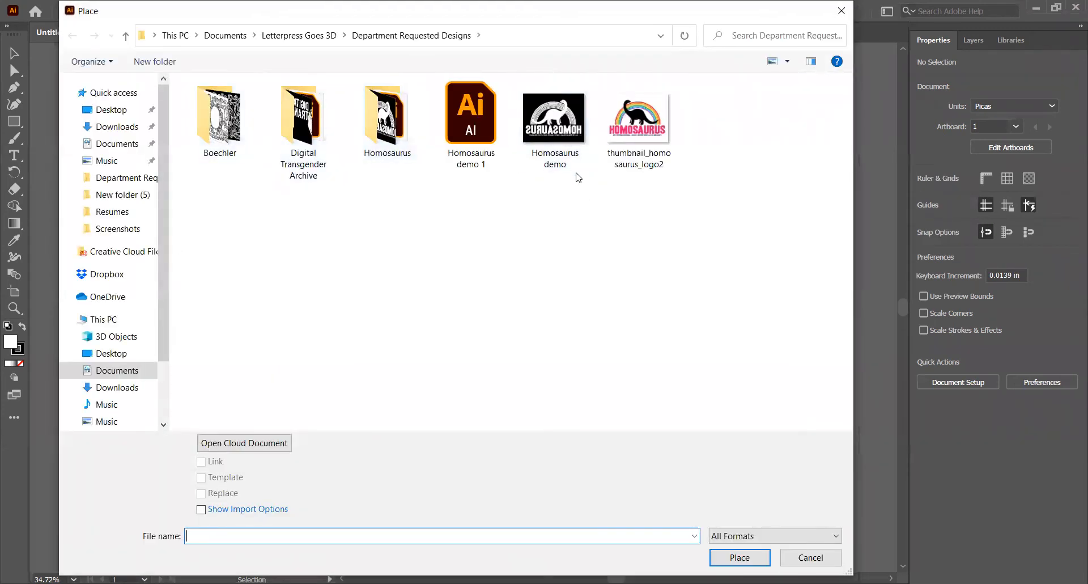
click(566, 164)
click(737, 555)
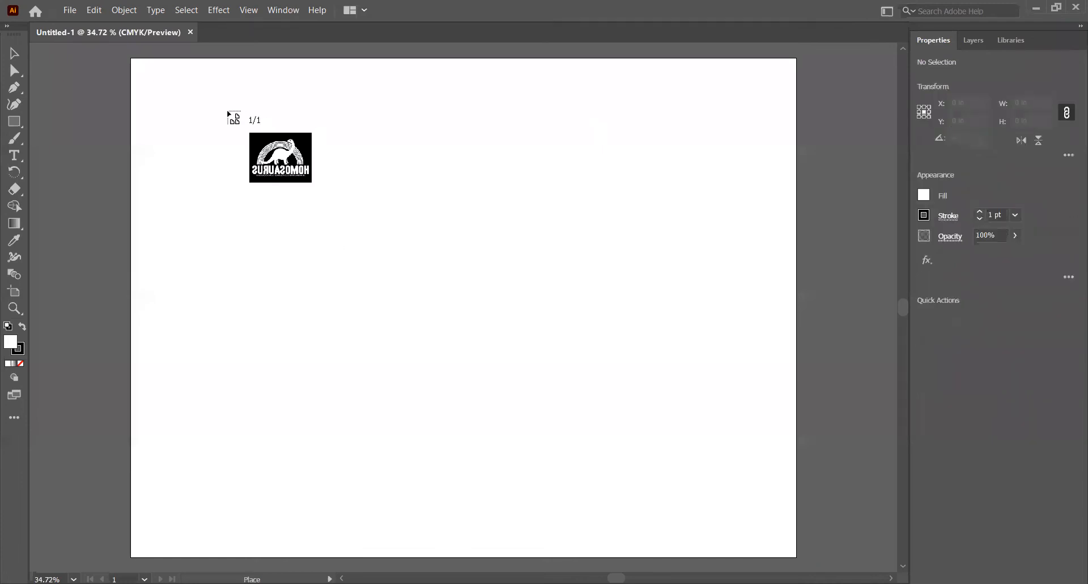
click(227, 111)
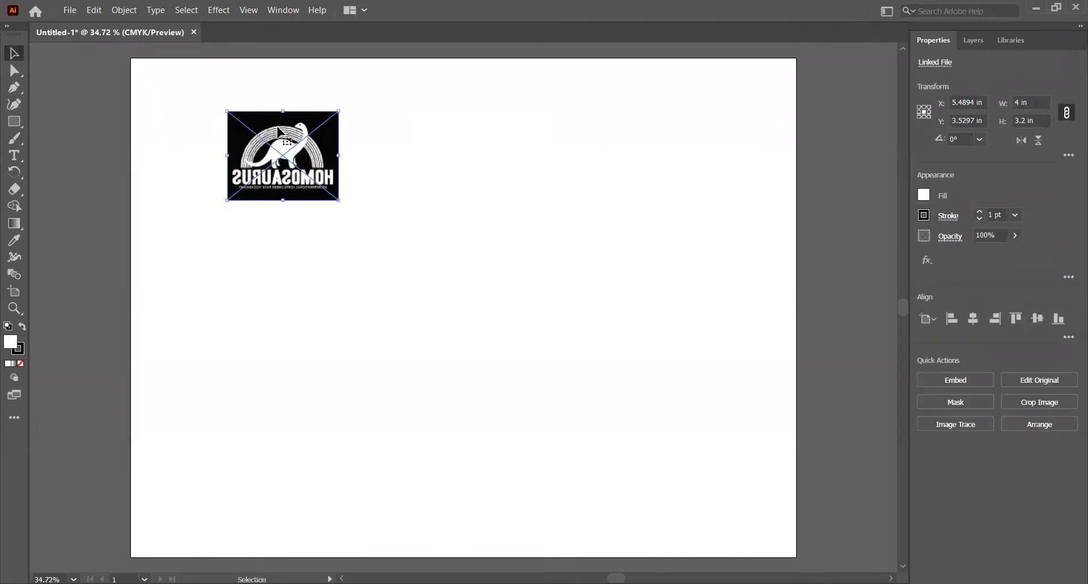
- Convert the placed Homosaurus image into an Image Trace object with the default preset
key(ctrl+equal)
key(ctrl+equal)
key(ctrl+equal)
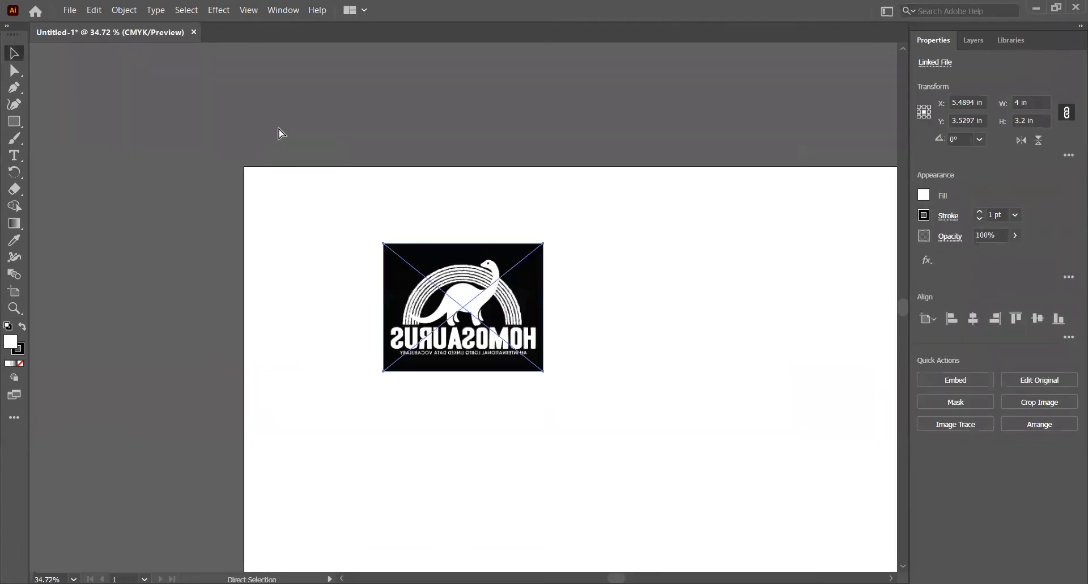
key(ctrl+equal)
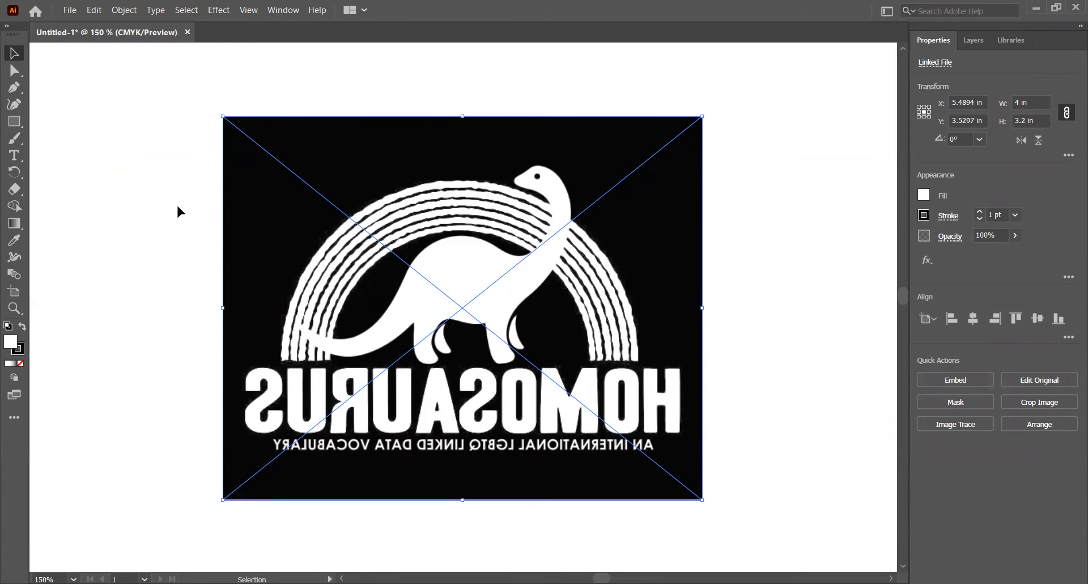
click(129, 13)
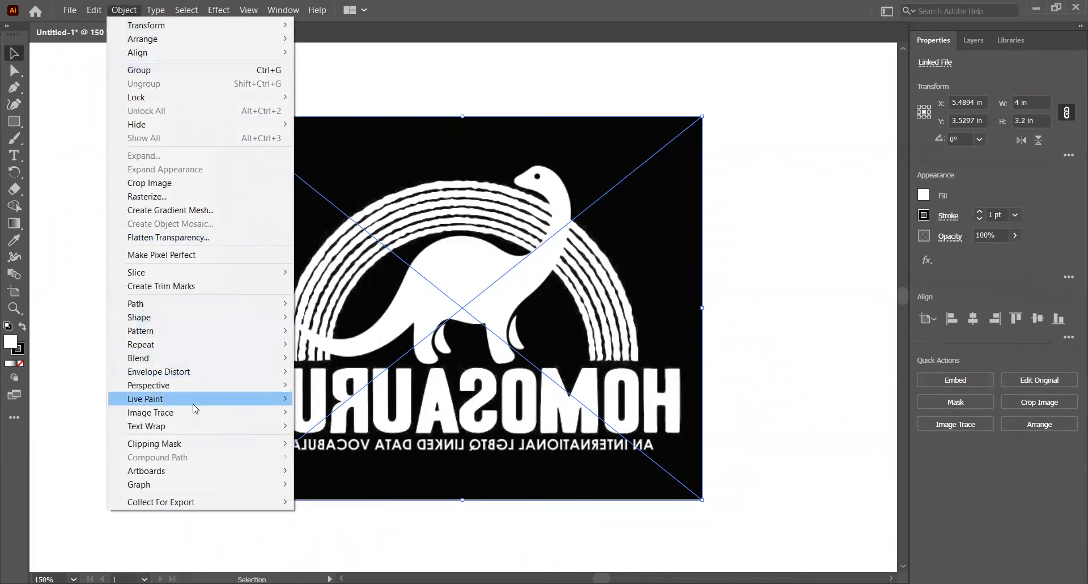
mouse_move(193, 406)
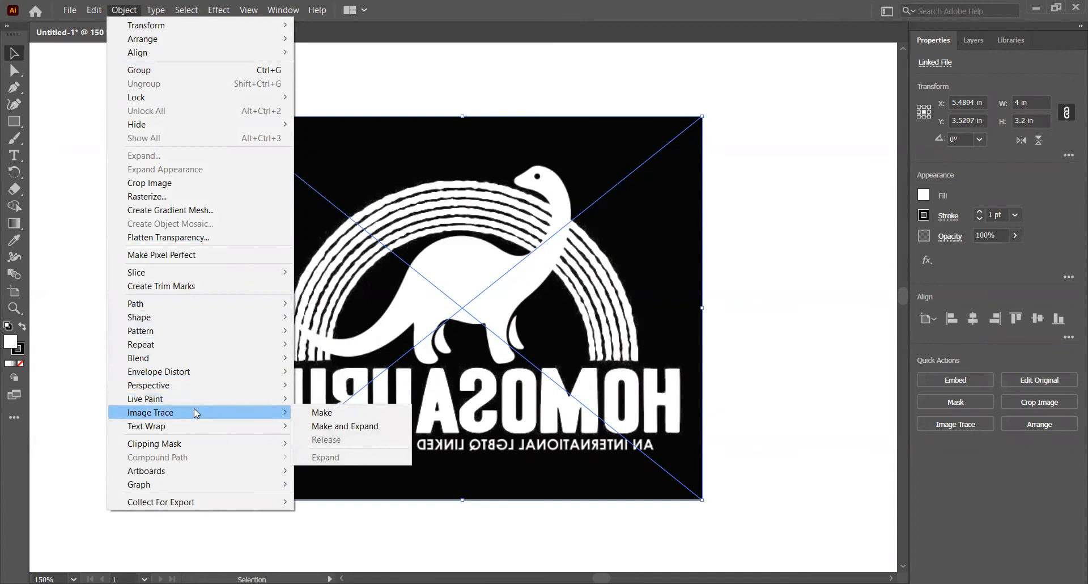
click(316, 414)
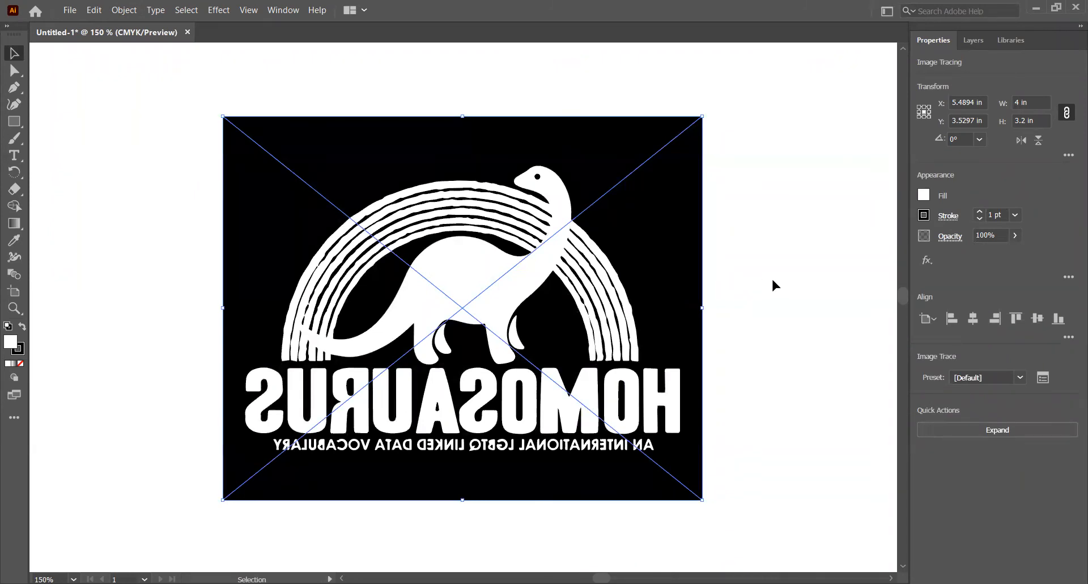
- Refine the black-and-white tracing of the logo with threshold 238, paths 88% and noise 8 px
click(1043, 383)
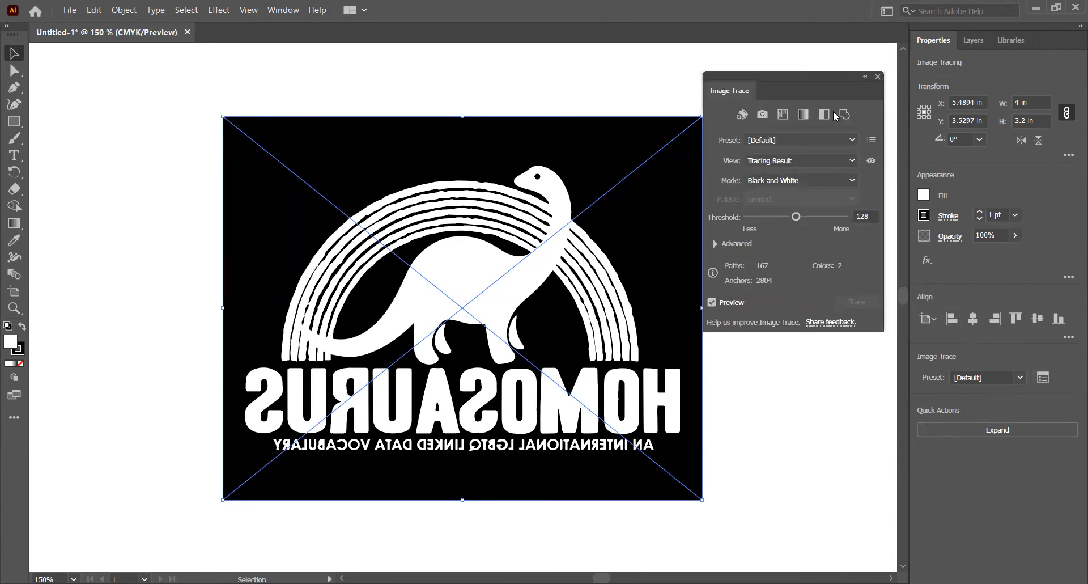
click(842, 184)
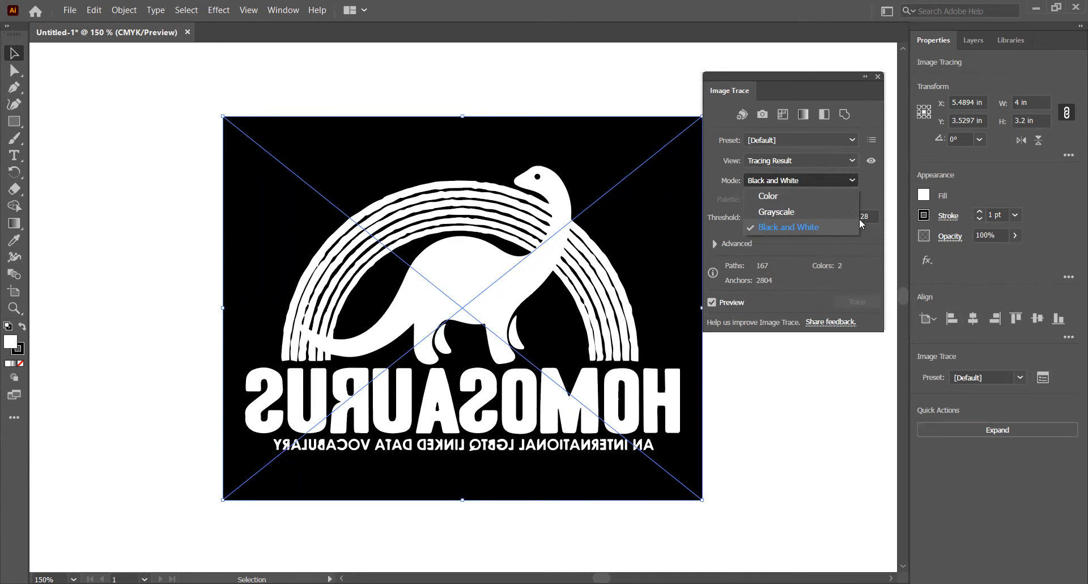
click(869, 196)
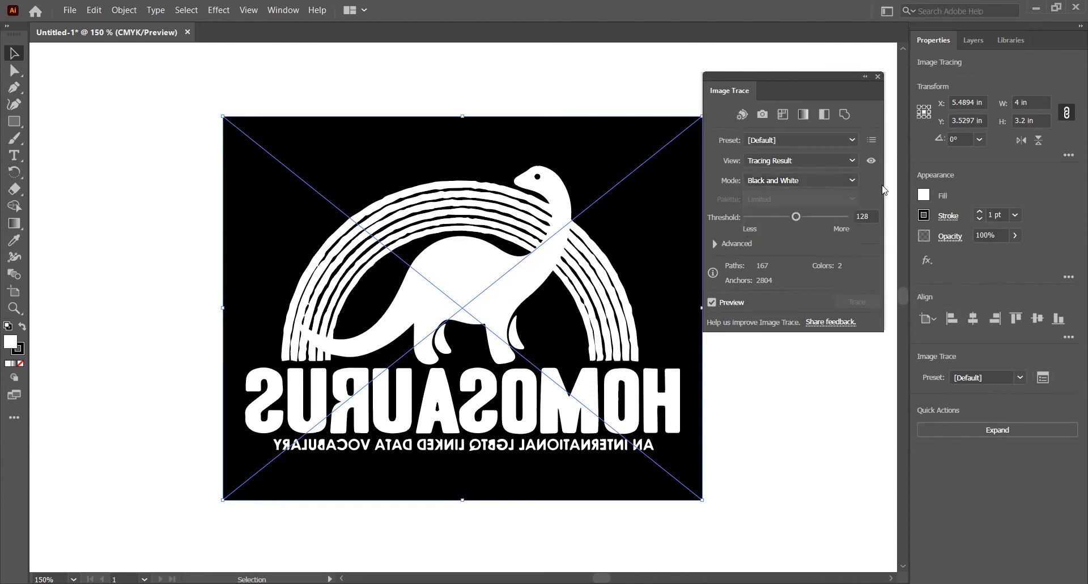
click(714, 244)
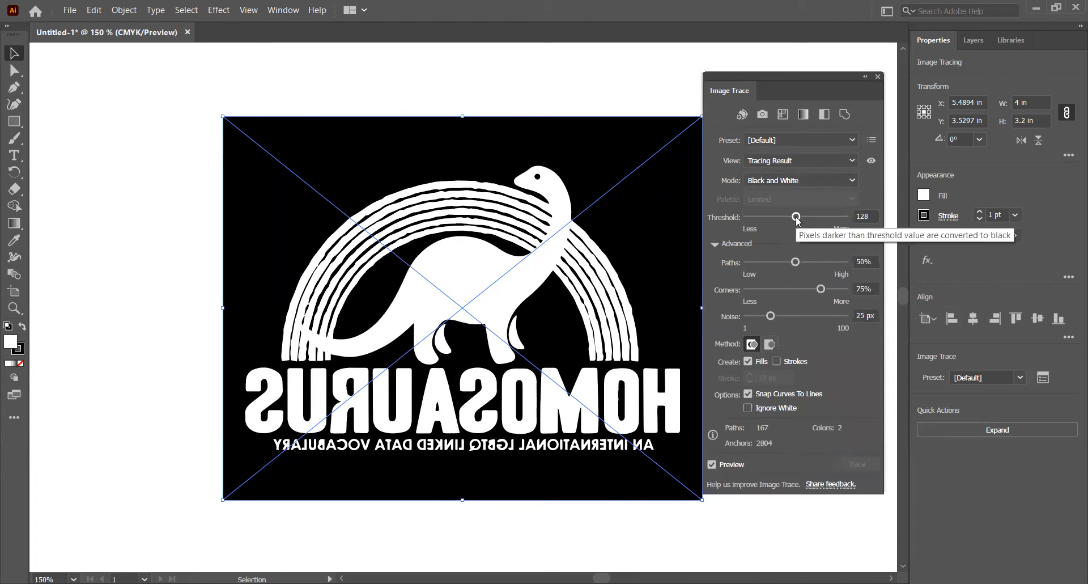
drag(796, 217, 838, 217)
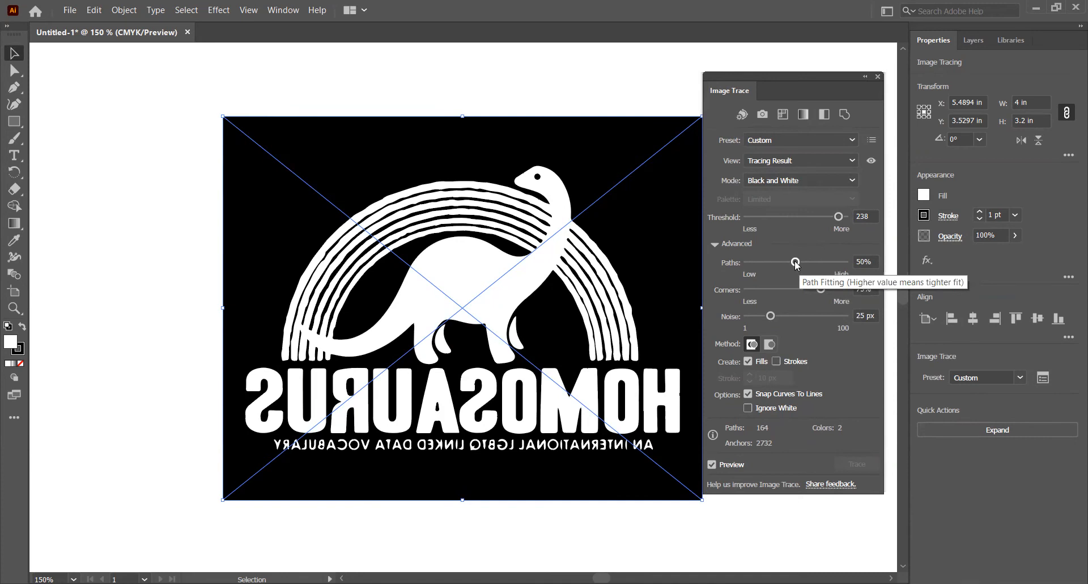
drag(796, 264, 832, 265)
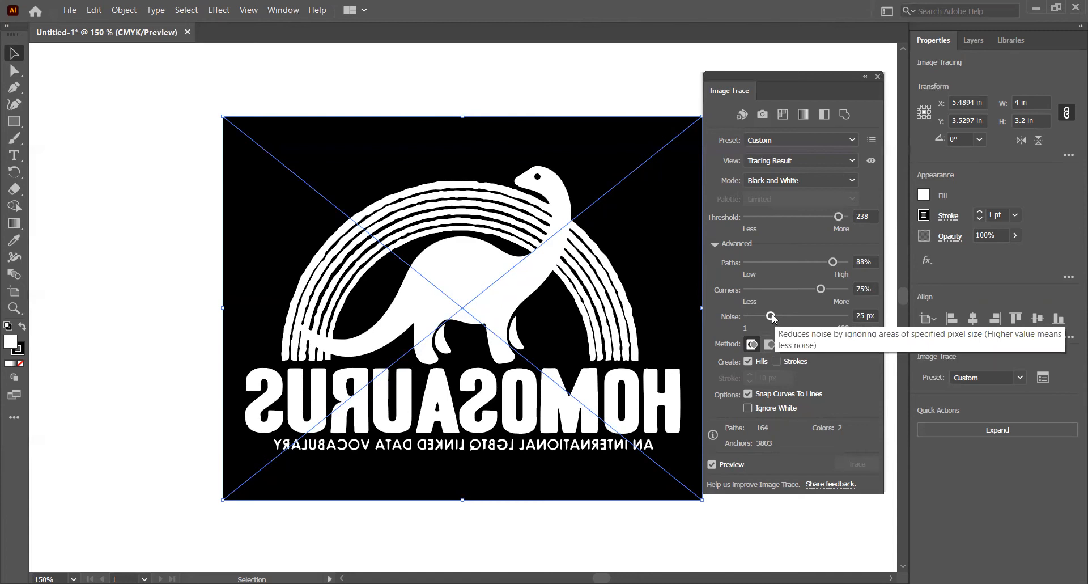
drag(774, 317, 758, 318)
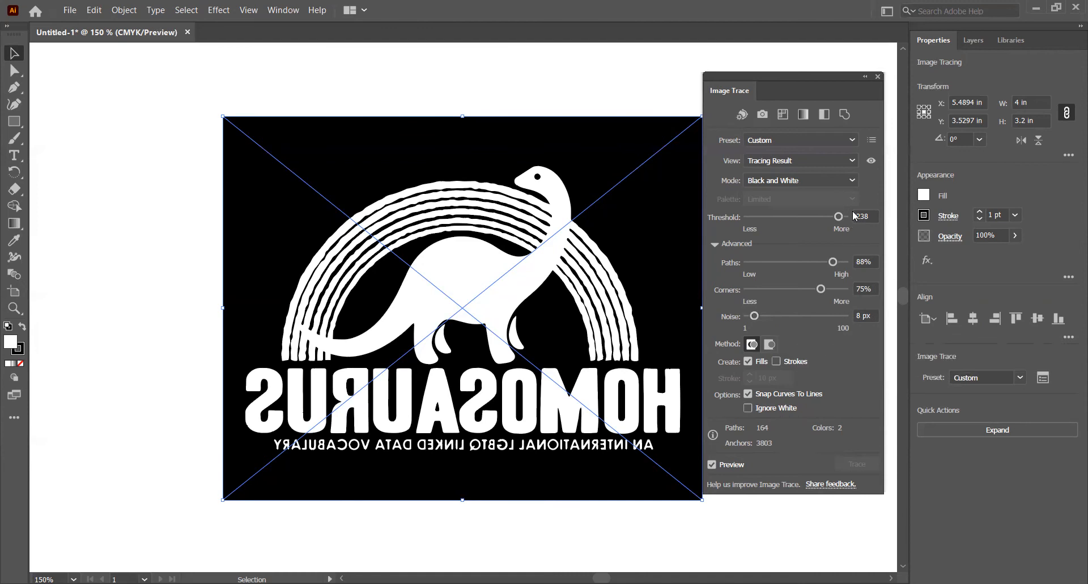
click(879, 77)
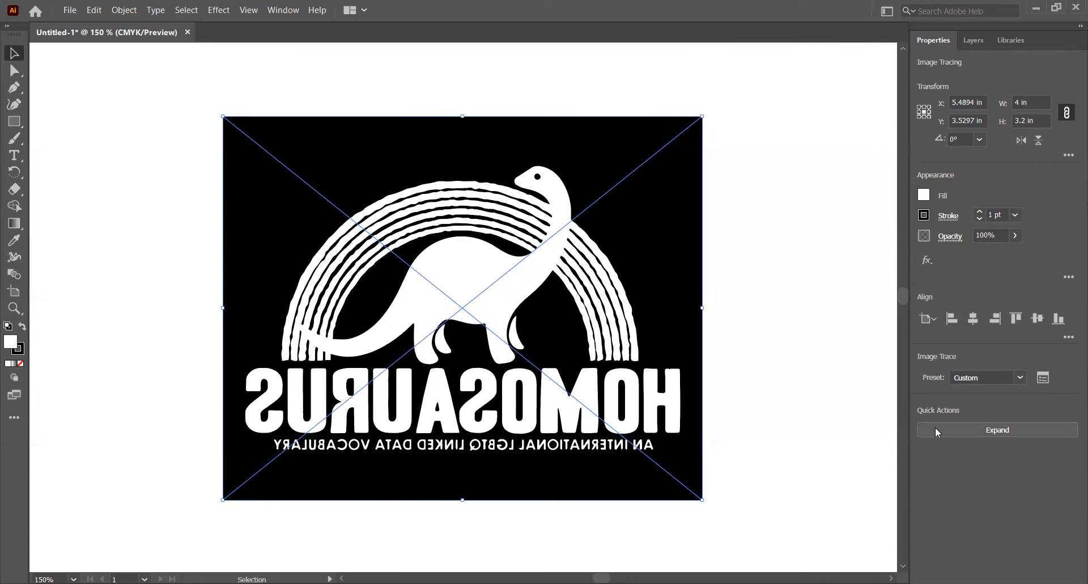
- Expand the traced logo into vector paths and scale it proportionally to a height of 1.5 in
click(986, 431)
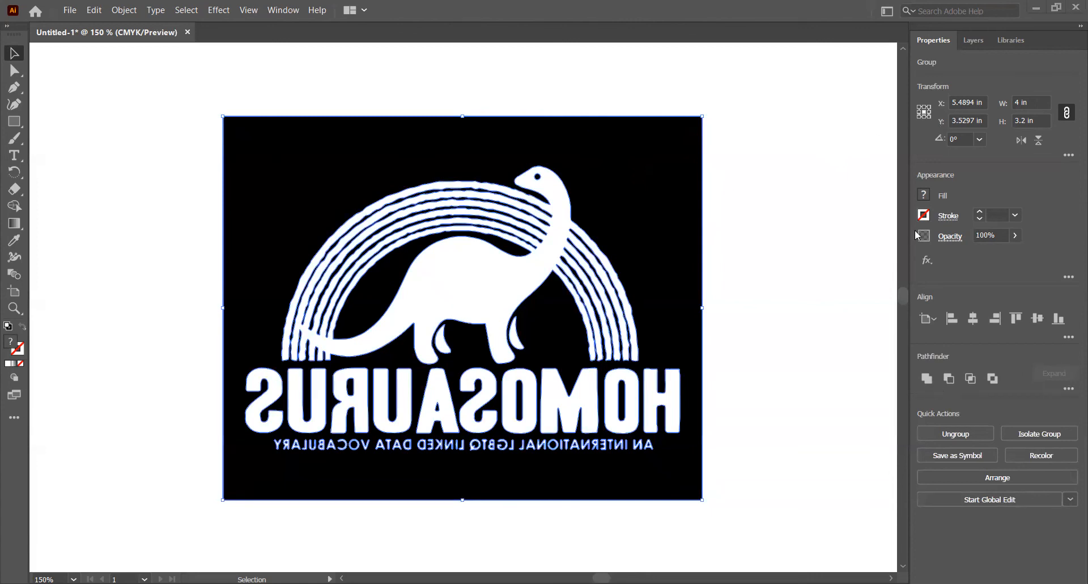
click(1026, 118)
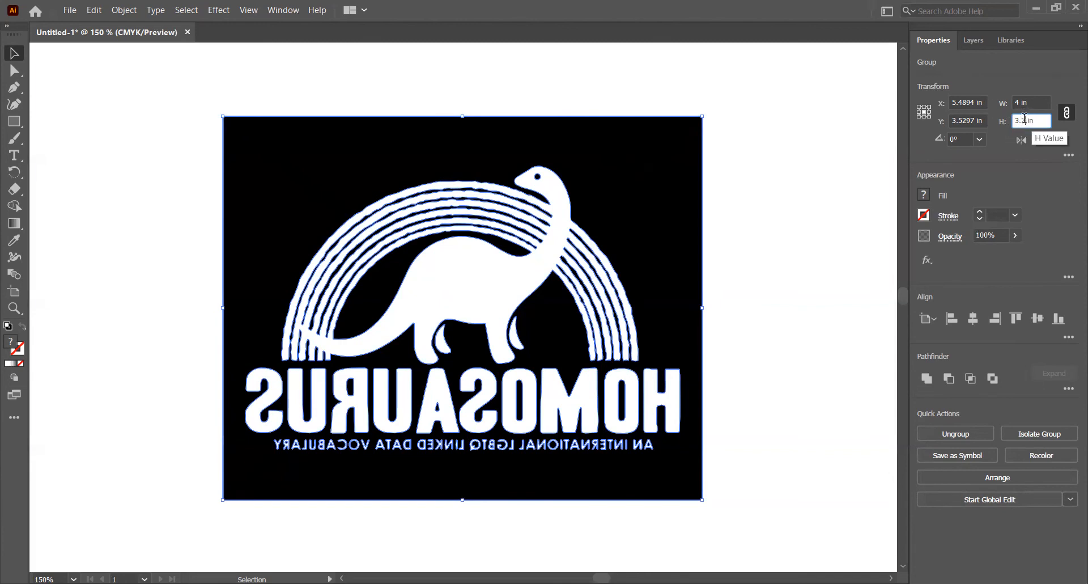
key(BackSpace)
key(BackSpace)
key(BackSpace)
text(5)
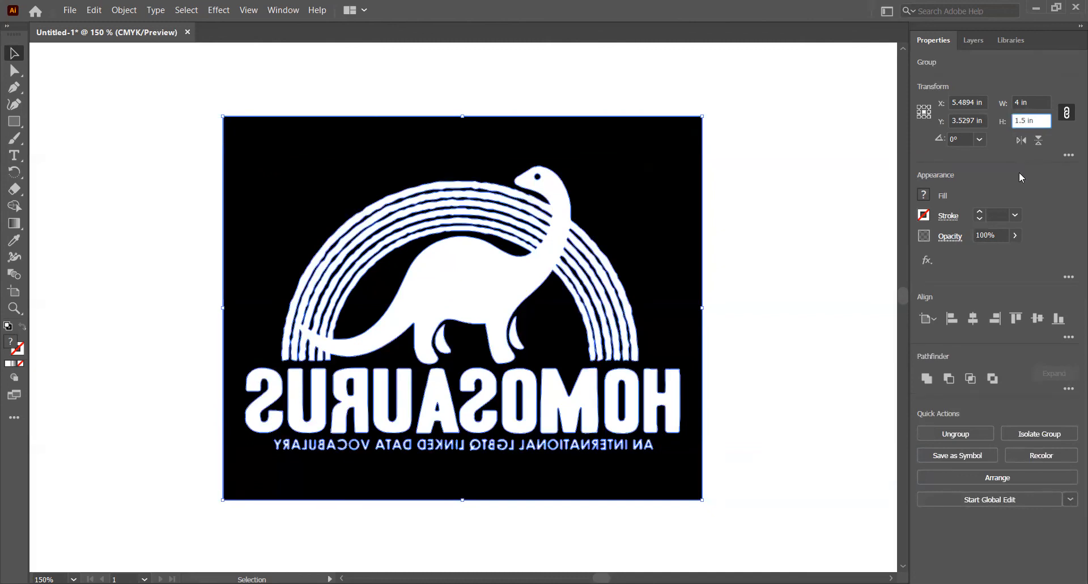
key(Return)
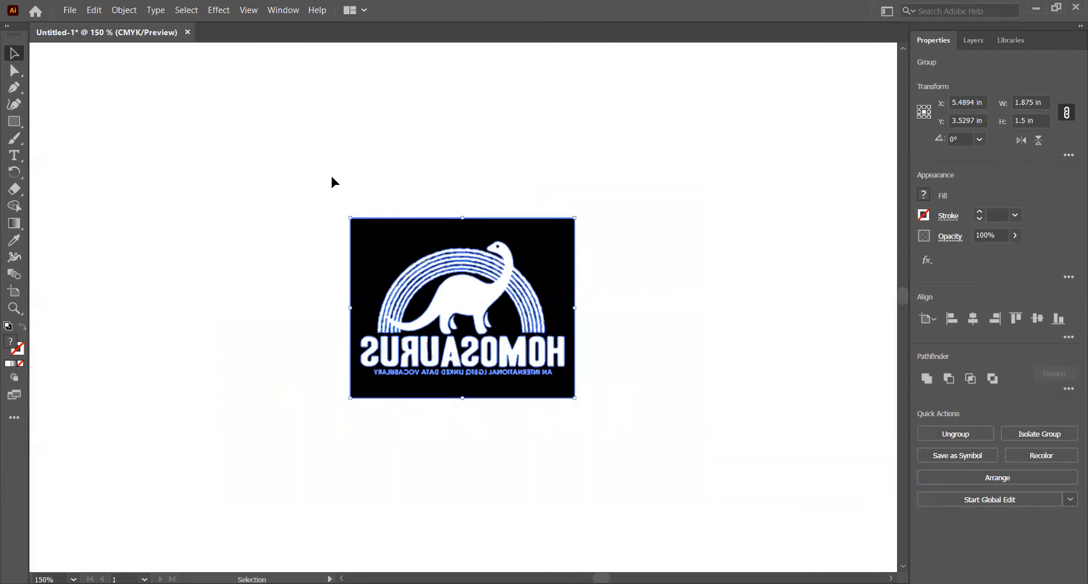
- Move the logo group flush into the artboard's top-left corner and deselect it
key(ctrl+1)
key(ctrl+minus)
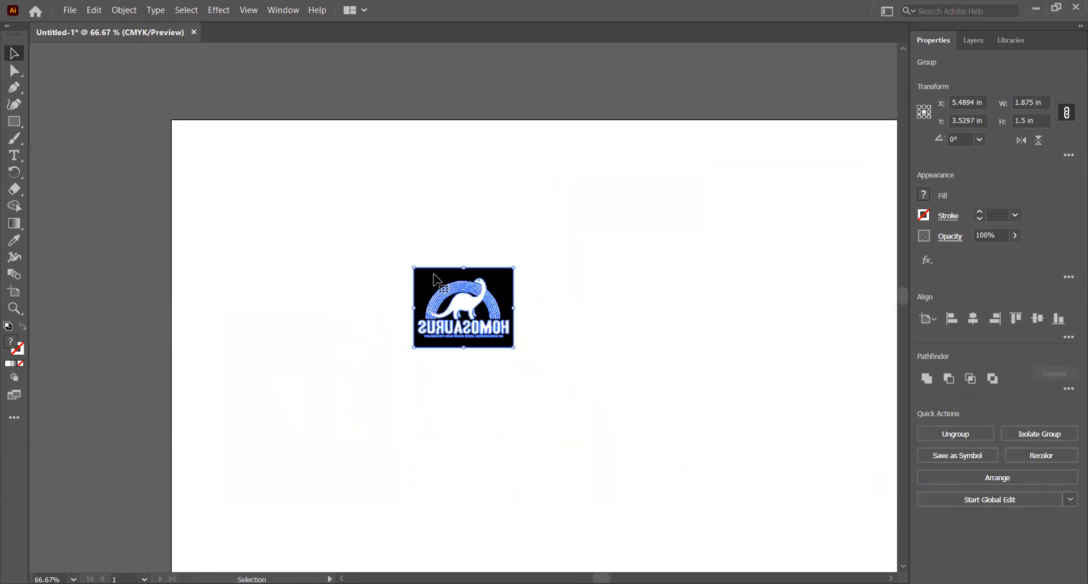
drag(433, 276, 349, 237)
drag(205, 130, 193, 130)
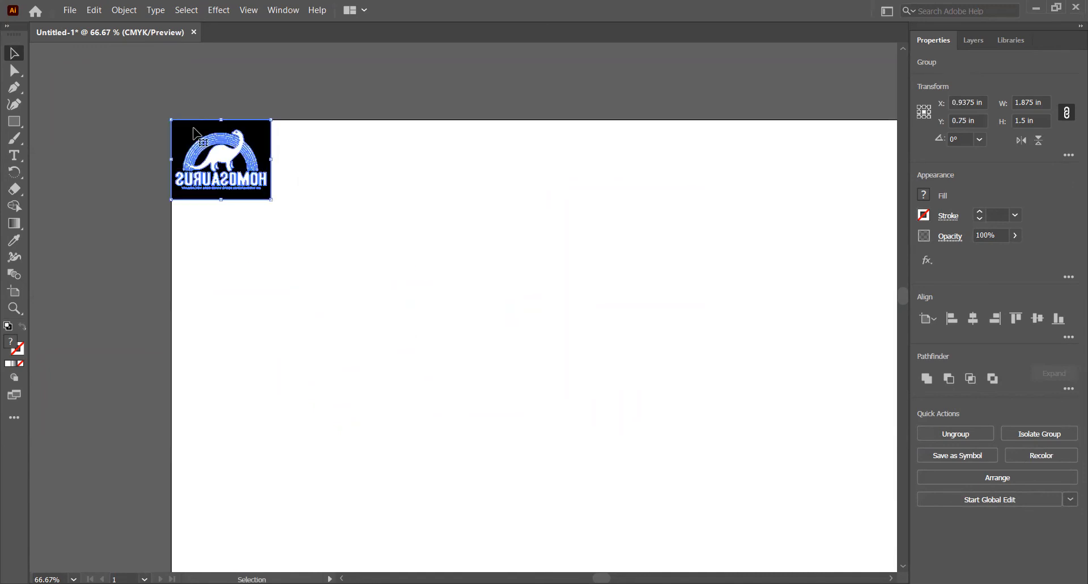
click(120, 93)
- Duplicate the logo group and place the copy to its right against the artboard's top edge, at X about 3.85 in
key(ctrl+plus)
key(ctrl+plus)
scroll(120, 93, left, 7)
scroll(120, 93, up, 10)
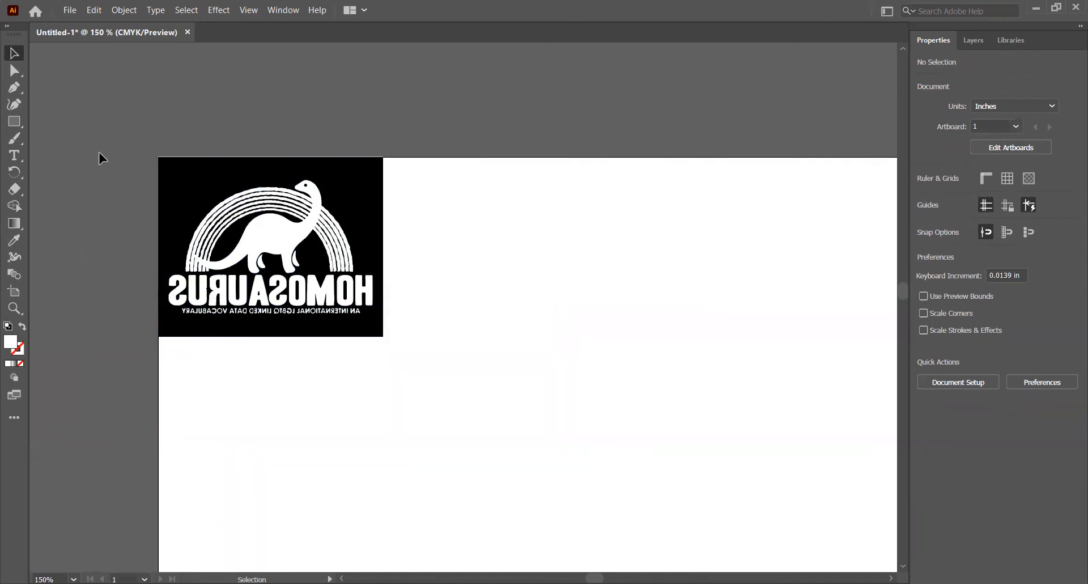
click(183, 179)
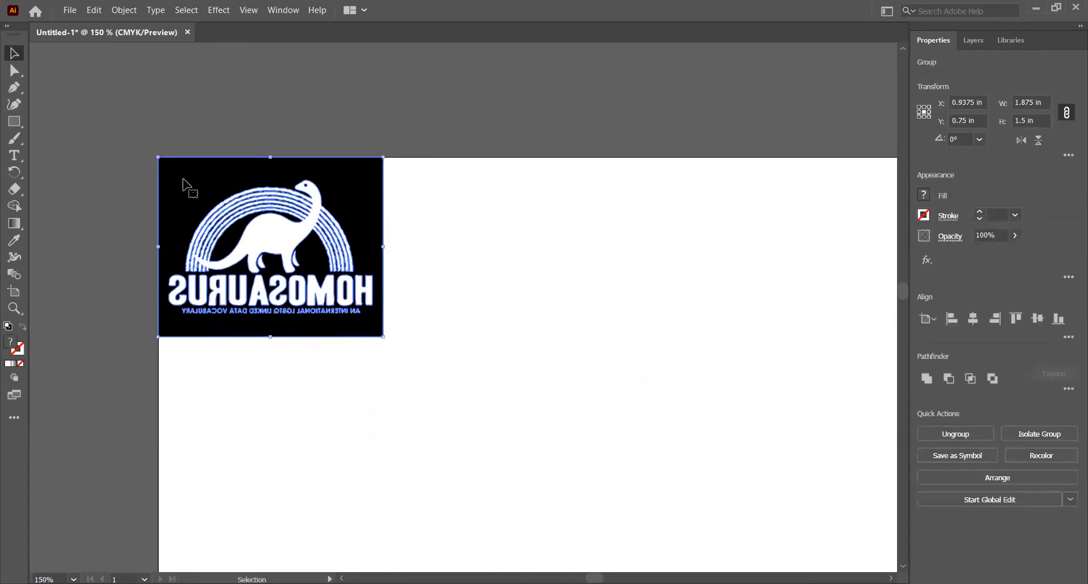
key(a)
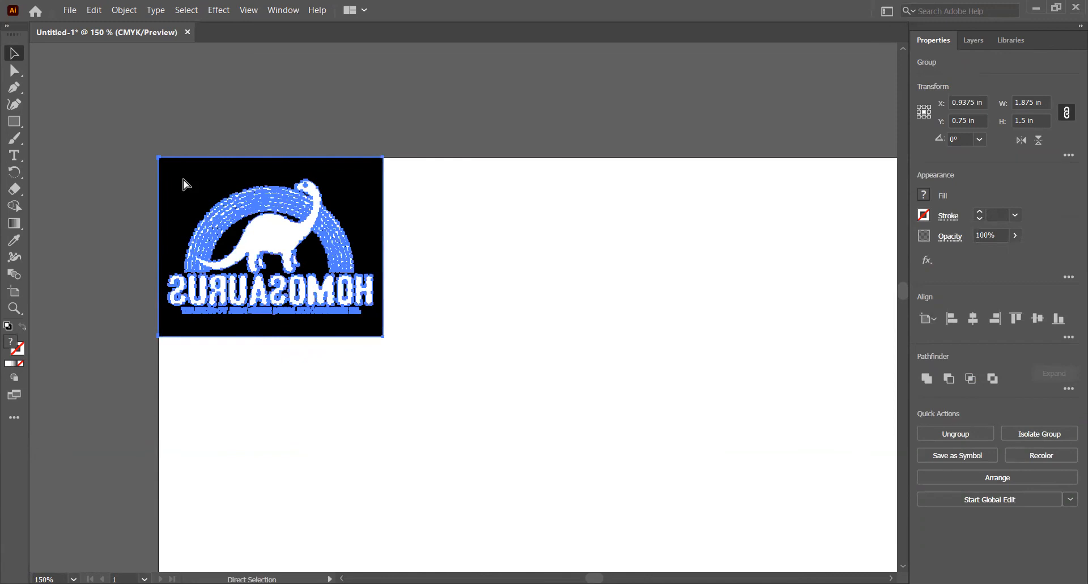
key(ctrl+v)
key(v)
drag(551, 269, 707, 207)
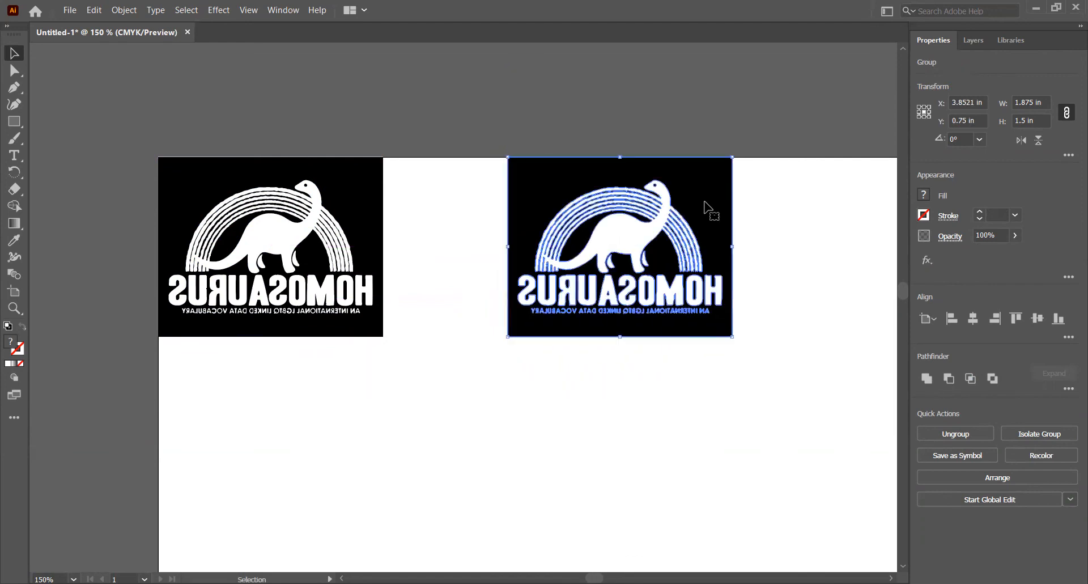
click(686, 80)
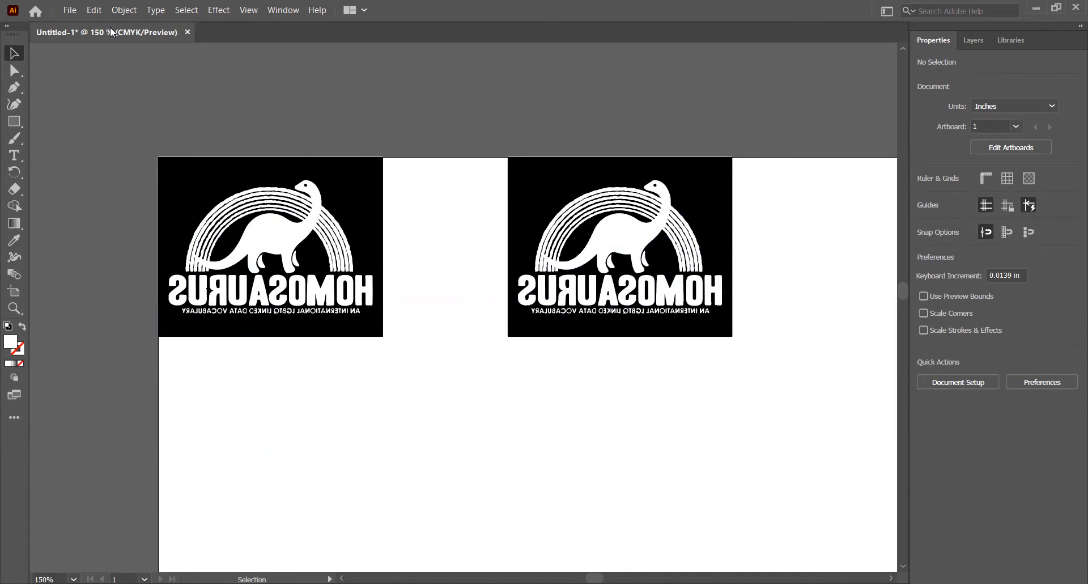
- Save the document as "Homosaurus Demo 2" in Adobe Illustrator format, using the Illustrator CC (Legacy) version and accepting the legacy format
click(69, 8)
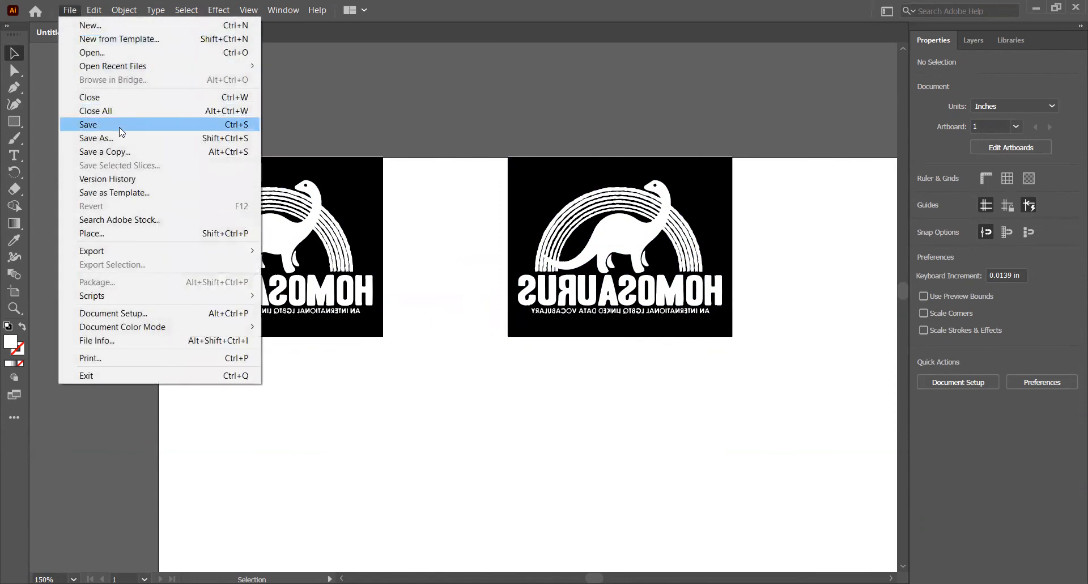
click(124, 138)
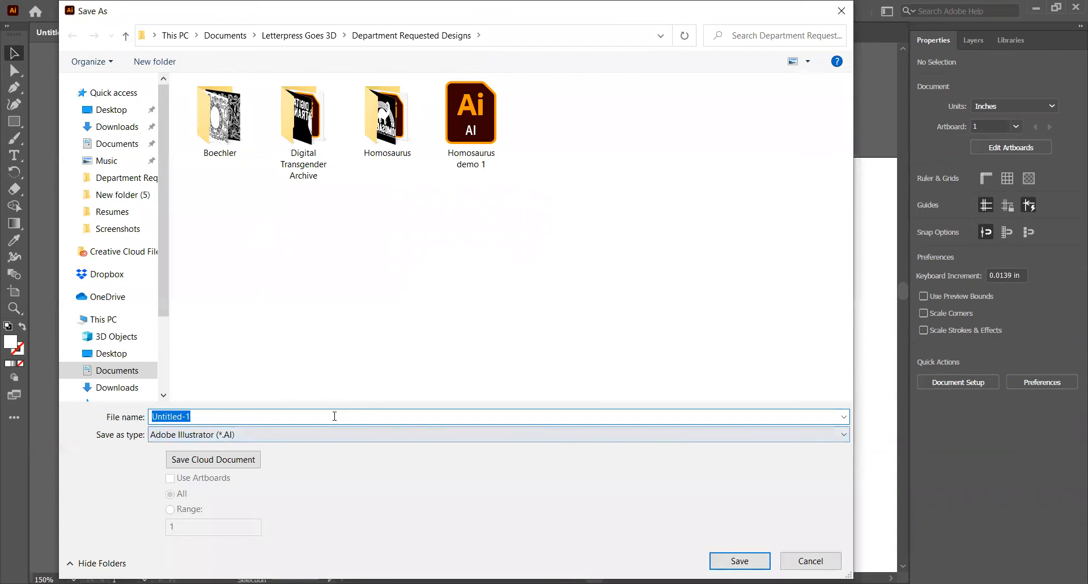
text(Homos)
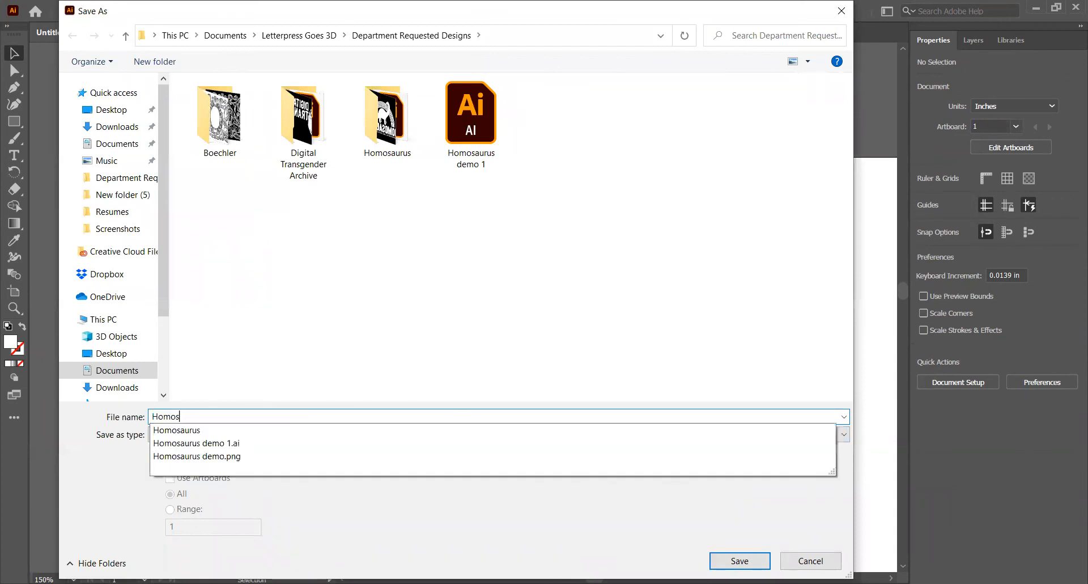
text(aurus Demo)
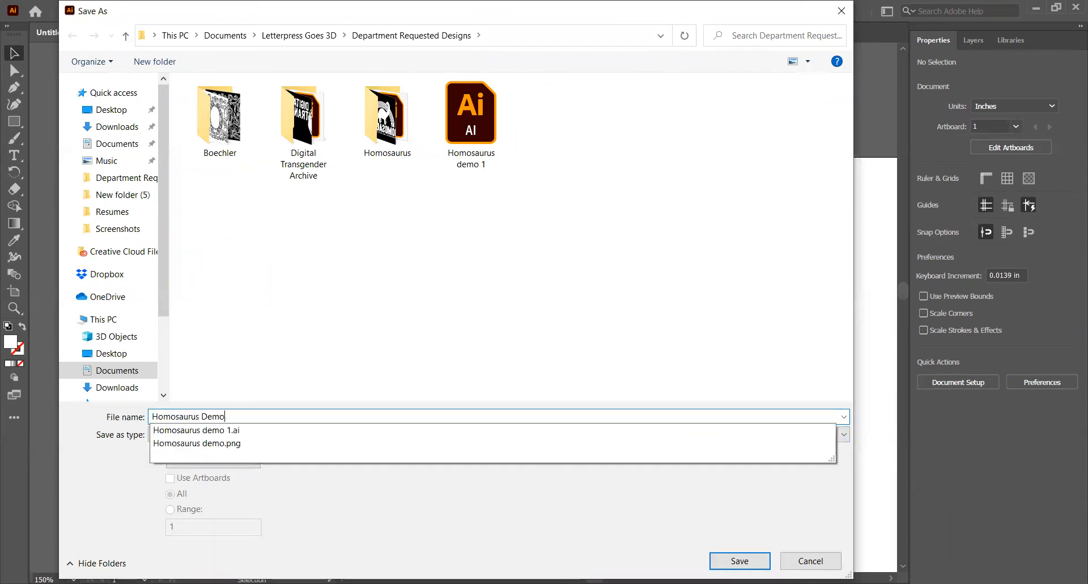
text( 2)
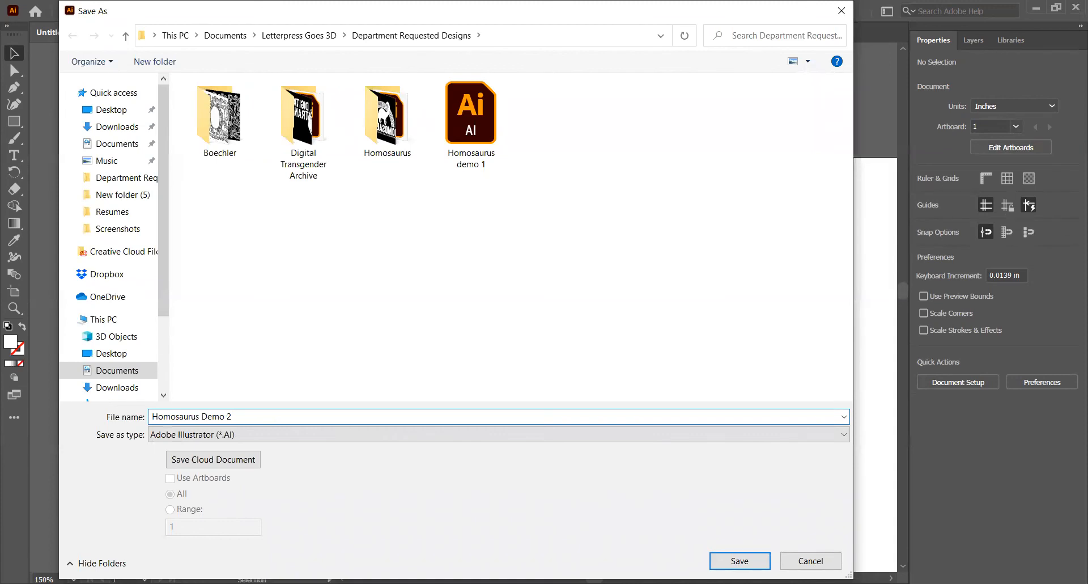
key(ctrl+a)
key(Return)
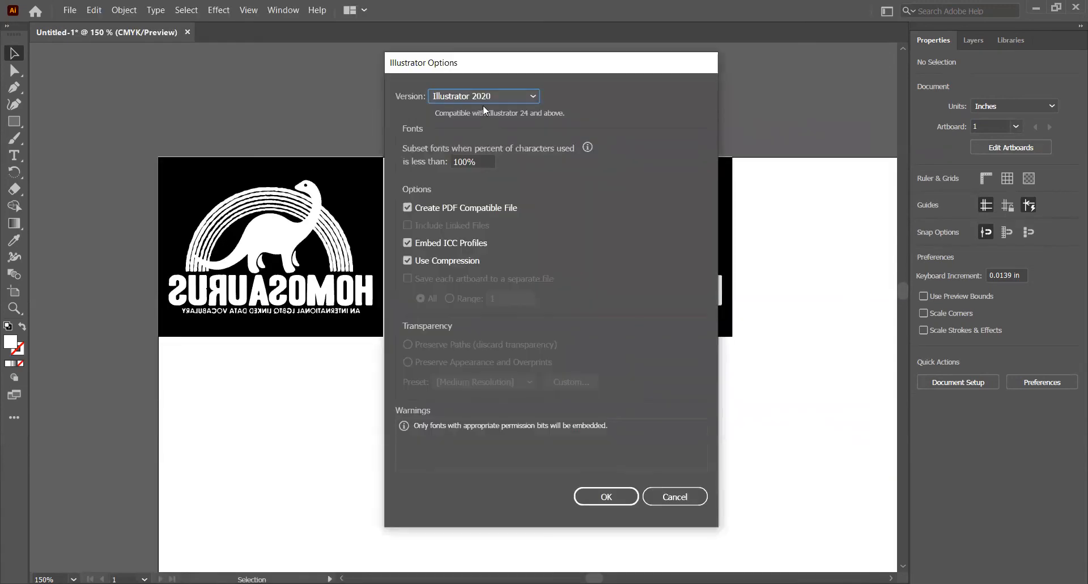
click(512, 98)
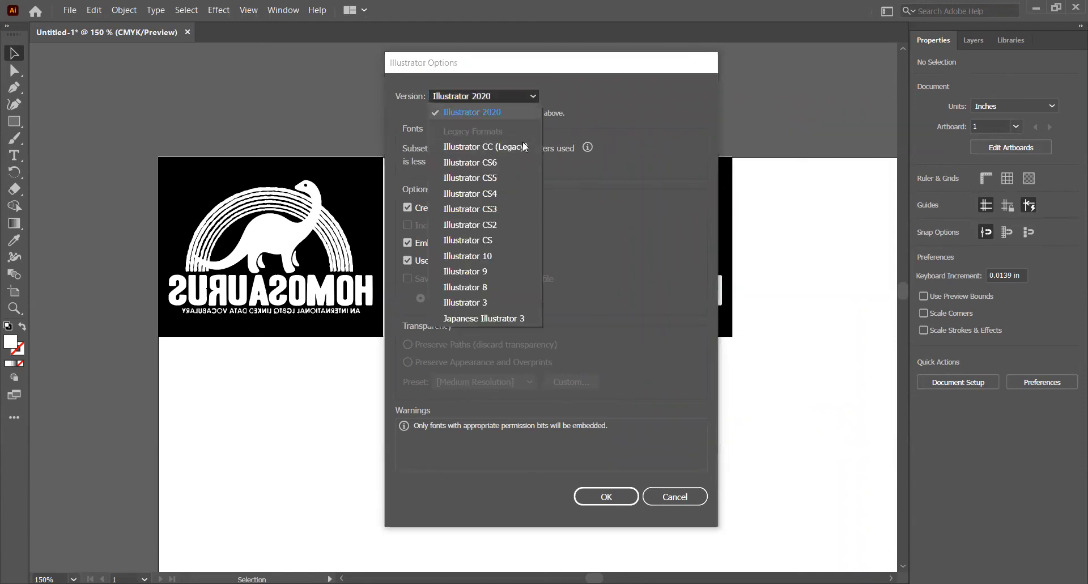
click(524, 148)
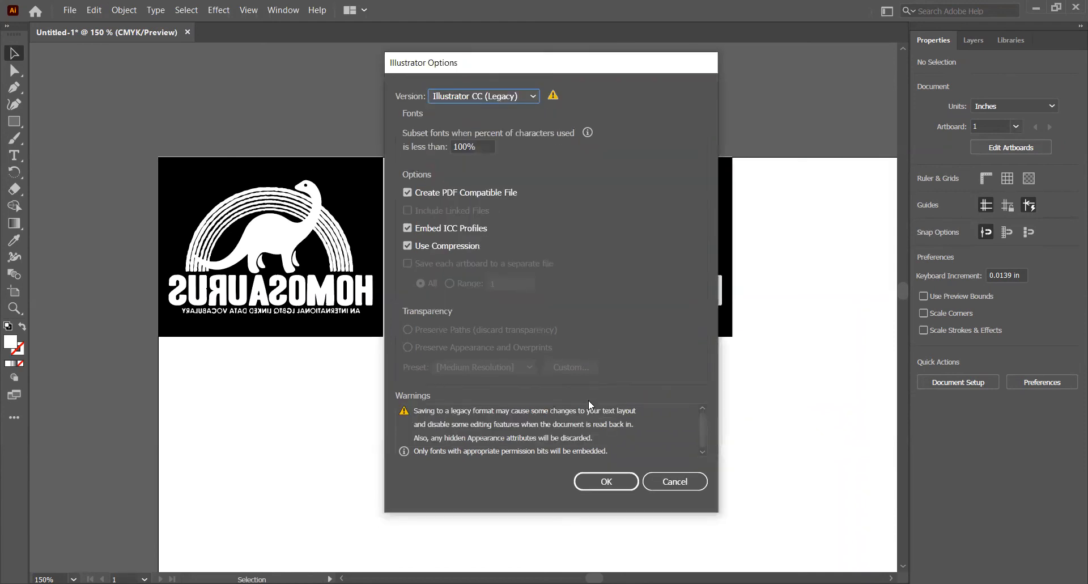
click(601, 484)
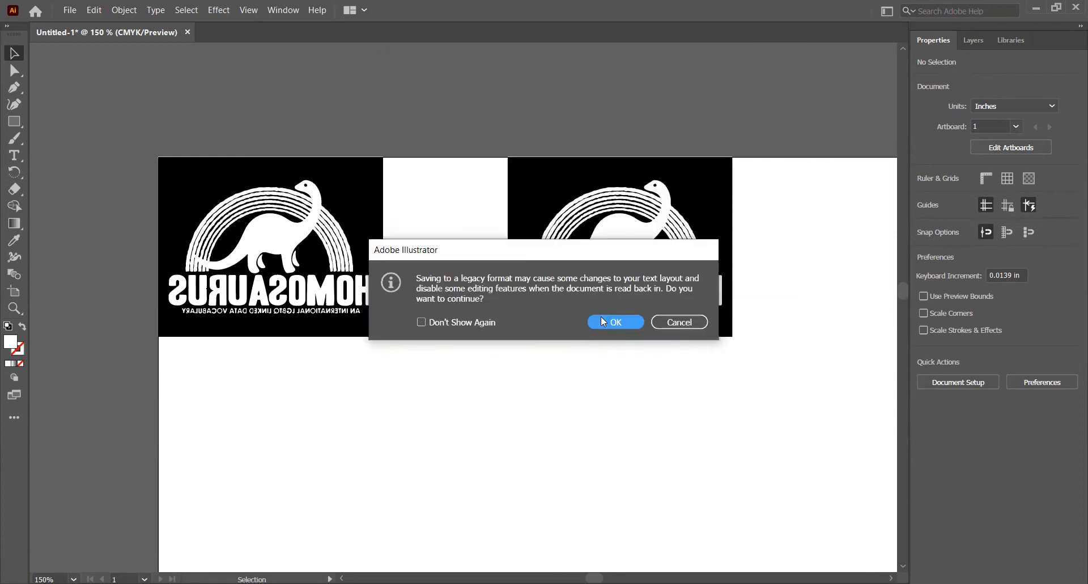
click(610, 322)
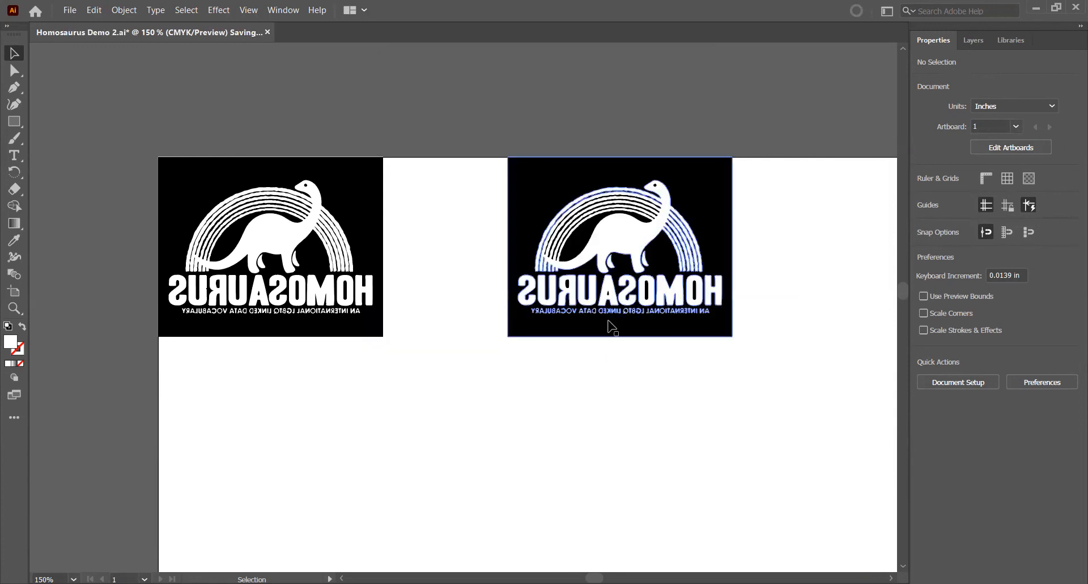